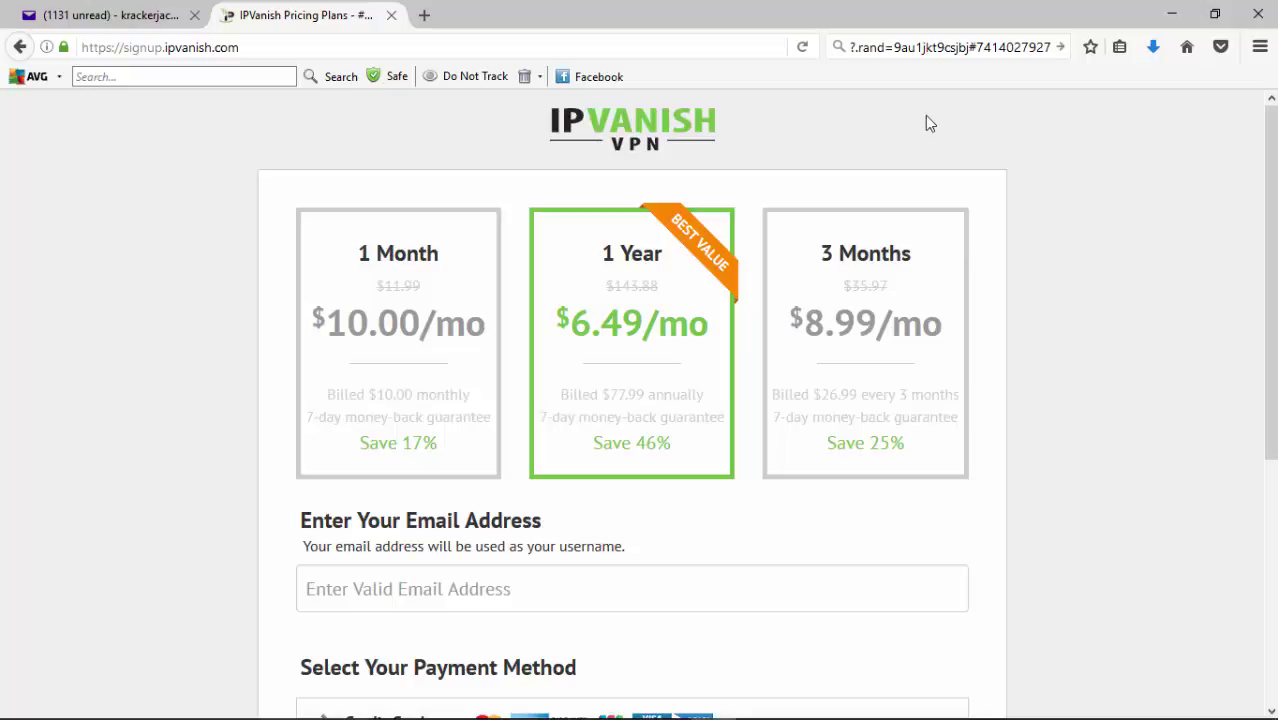
Select the 1 Month plan on the IPVanish signup page
{"action": "left_click", "coordinate": [434, 305]}
{"action": "scroll", "coordinate": [436, 306], "scroll_direction": "down", "scroll_amount": 6}
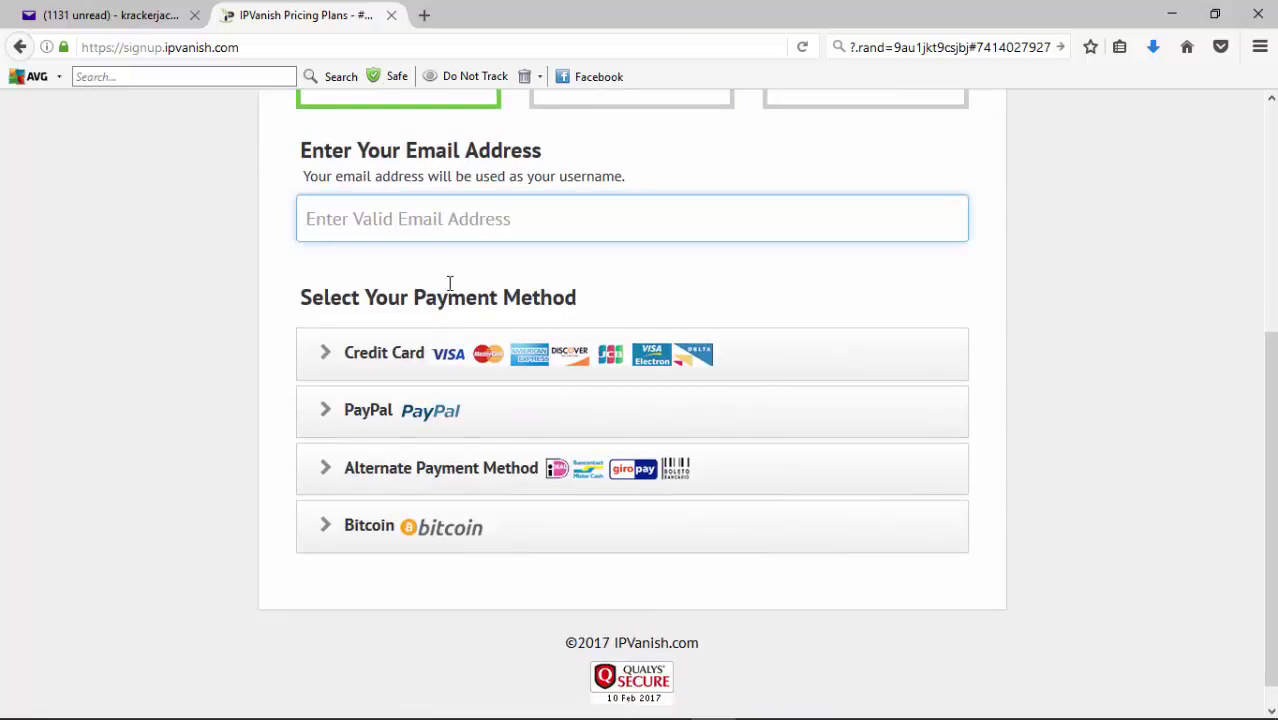
{"action": "scroll", "coordinate": [454, 284], "scroll_direction": "down", "scroll_amount": 1}
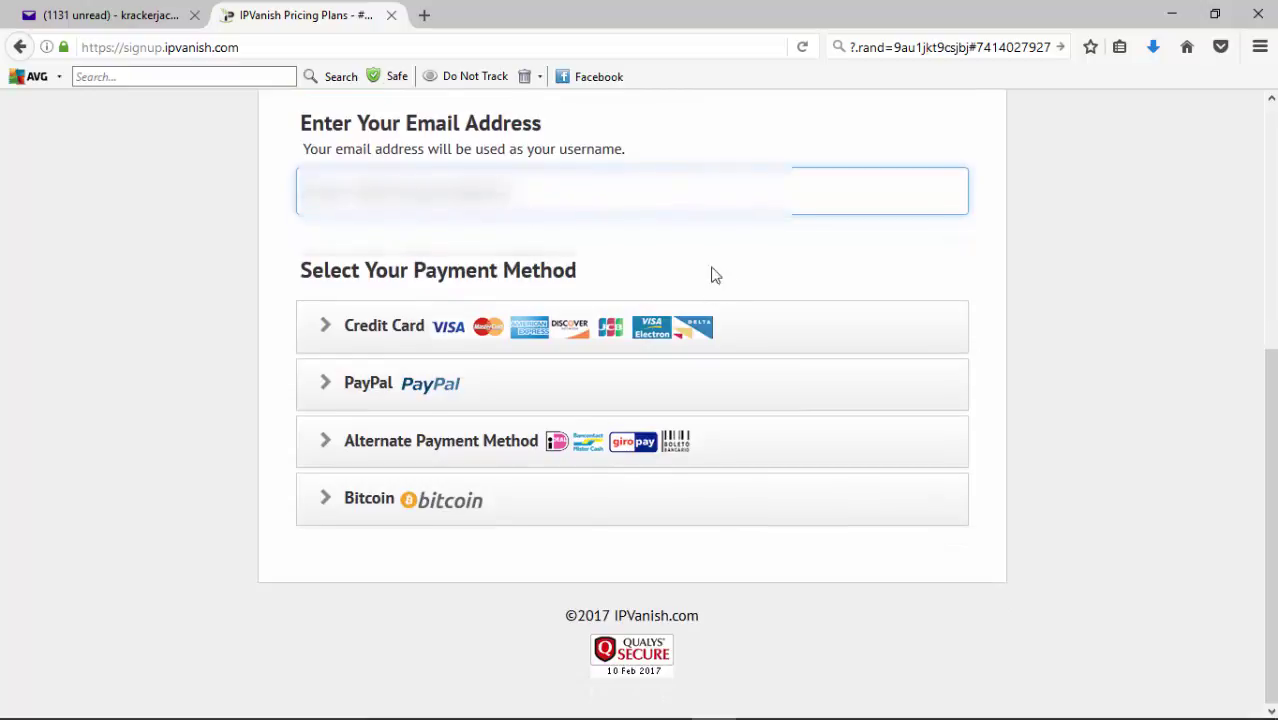
Fill the email field with the browser's suggested email address
{"action": "left_click", "coordinate": [562, 199]}
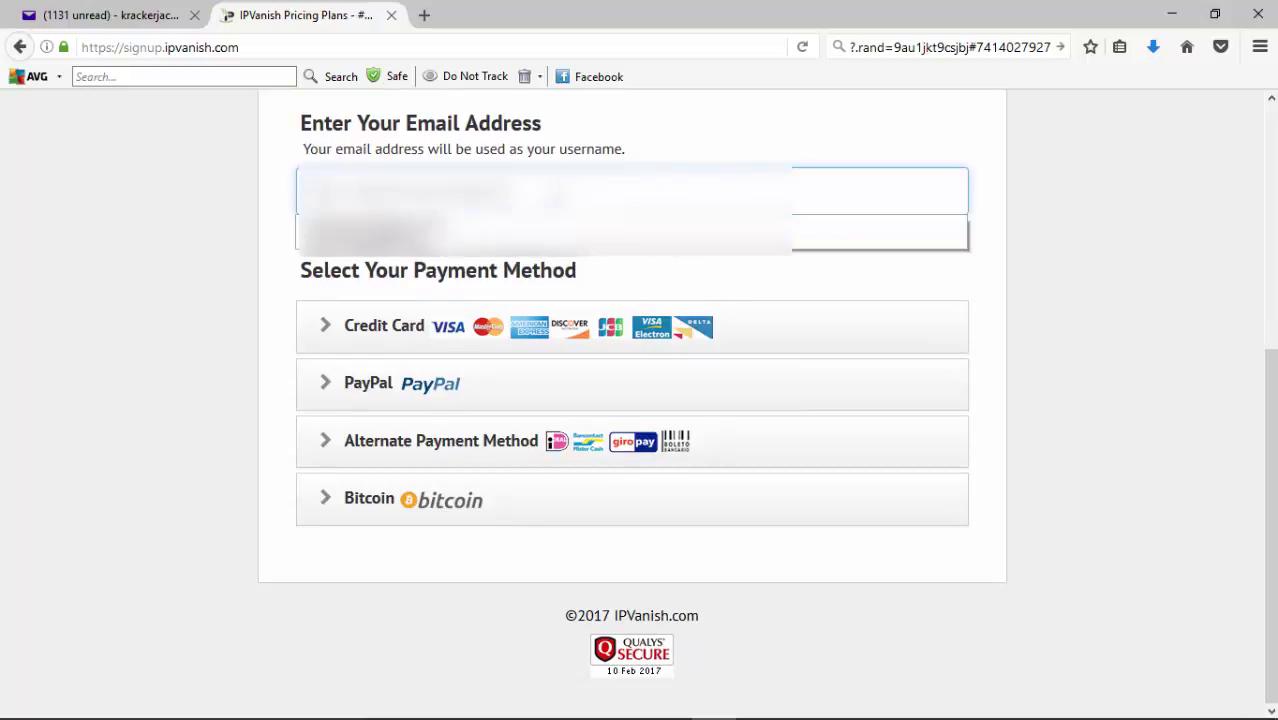
{"action": "key", "text": "Down"}
{"action": "key", "text": "Return"}
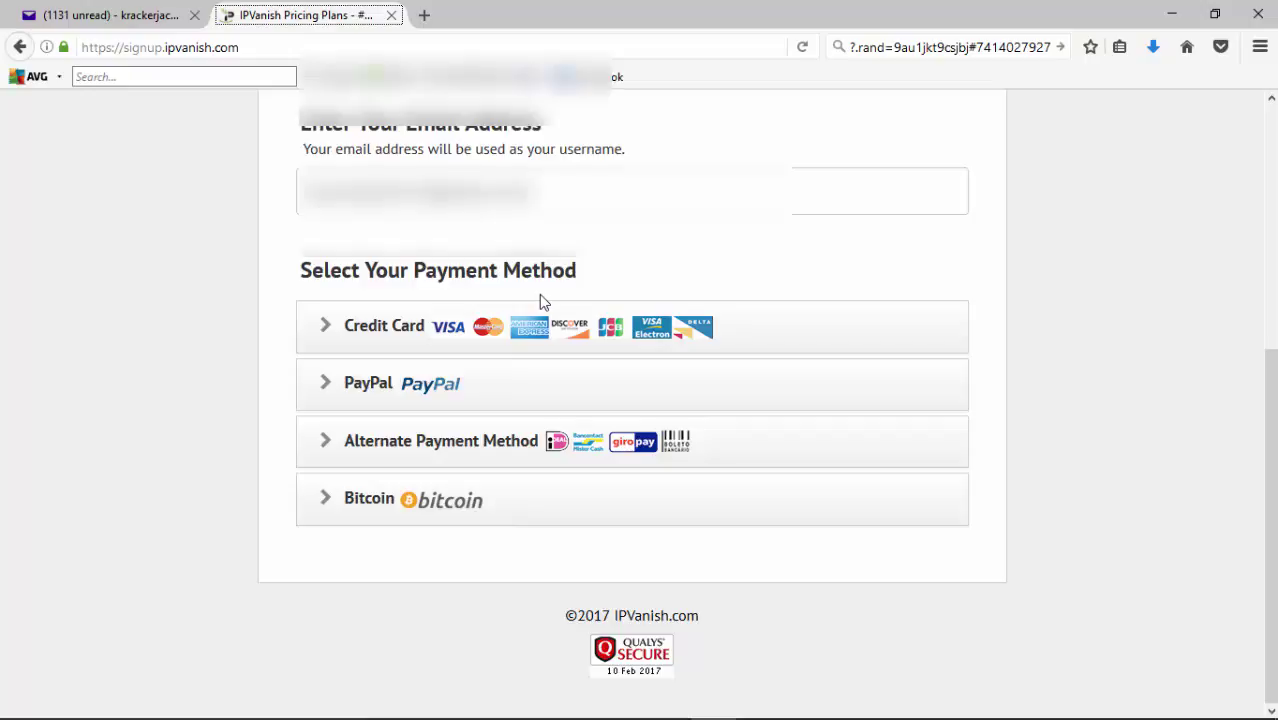
Choose PayPal as the payment method
{"action": "left_click", "coordinate": [368, 390]}
{"action": "scroll", "coordinate": [282, 462], "scroll_direction": "down", "scroll_amount": 2}
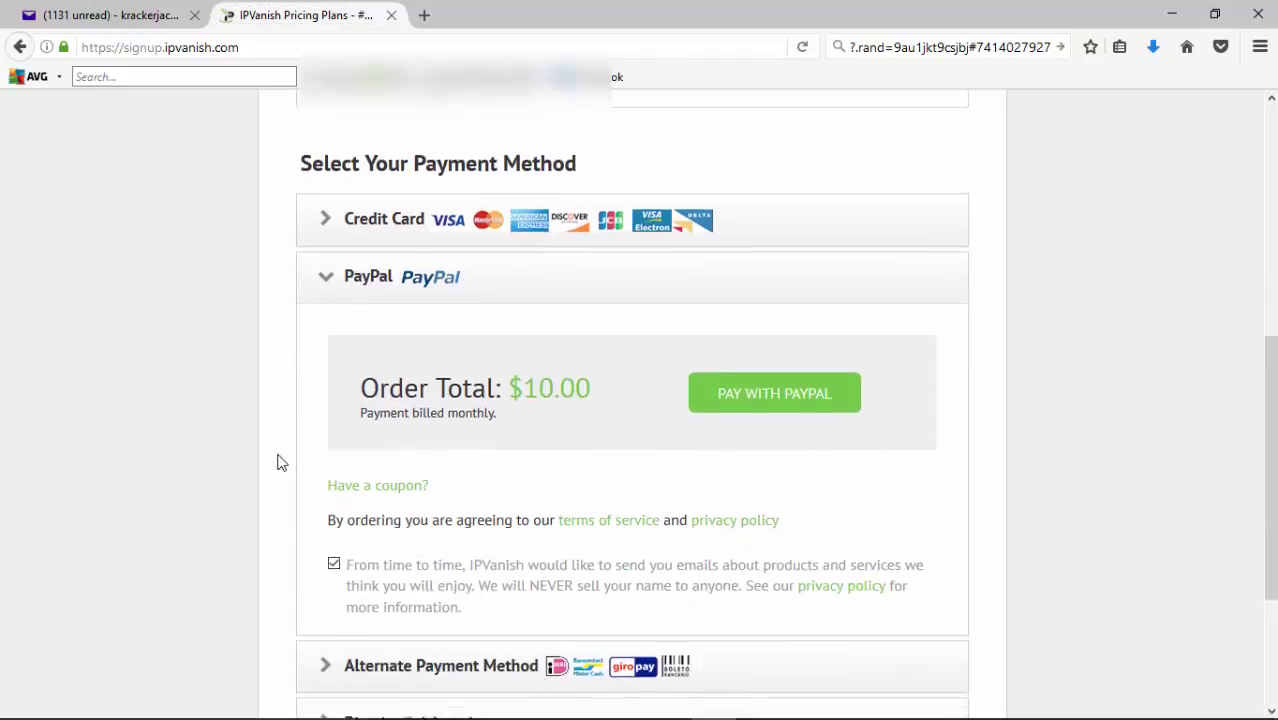
{"action": "scroll", "coordinate": [282, 462], "scroll_direction": "down", "scroll_amount": 2}
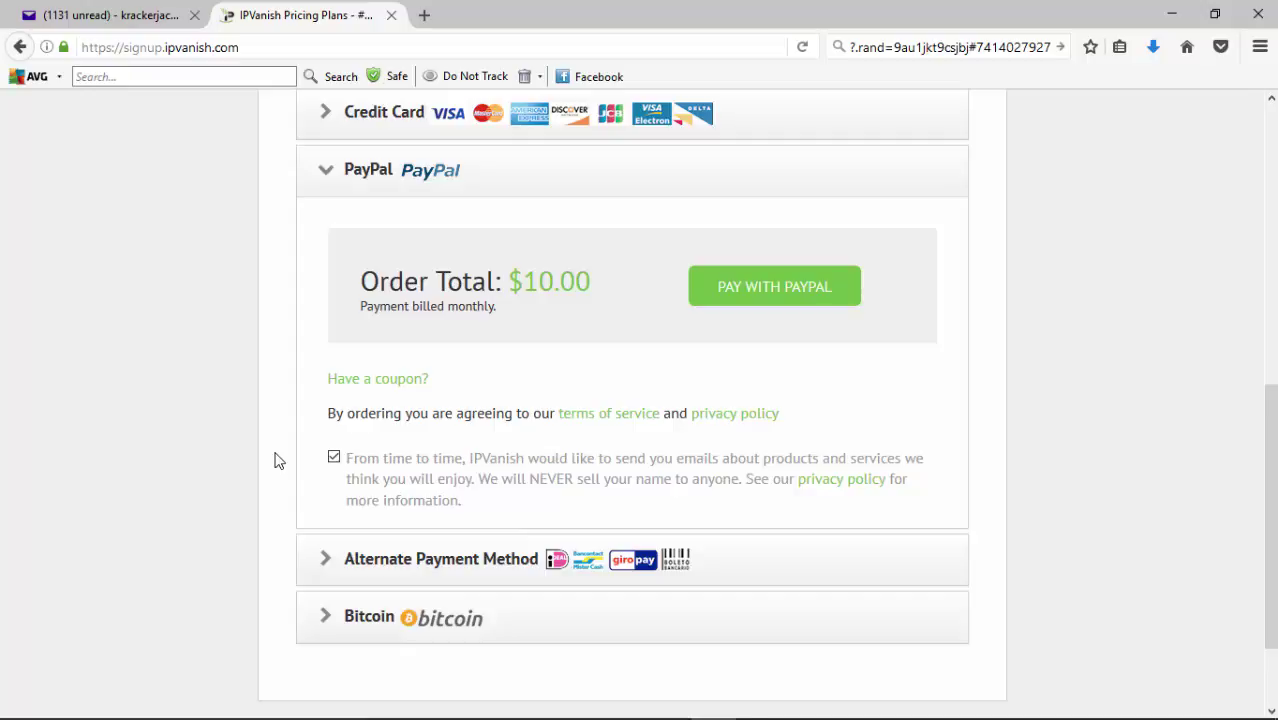
Apply promo code Takeoff30, lowering the order total from $10.00 to $7.00
{"action": "left_click", "coordinate": [356, 380]}
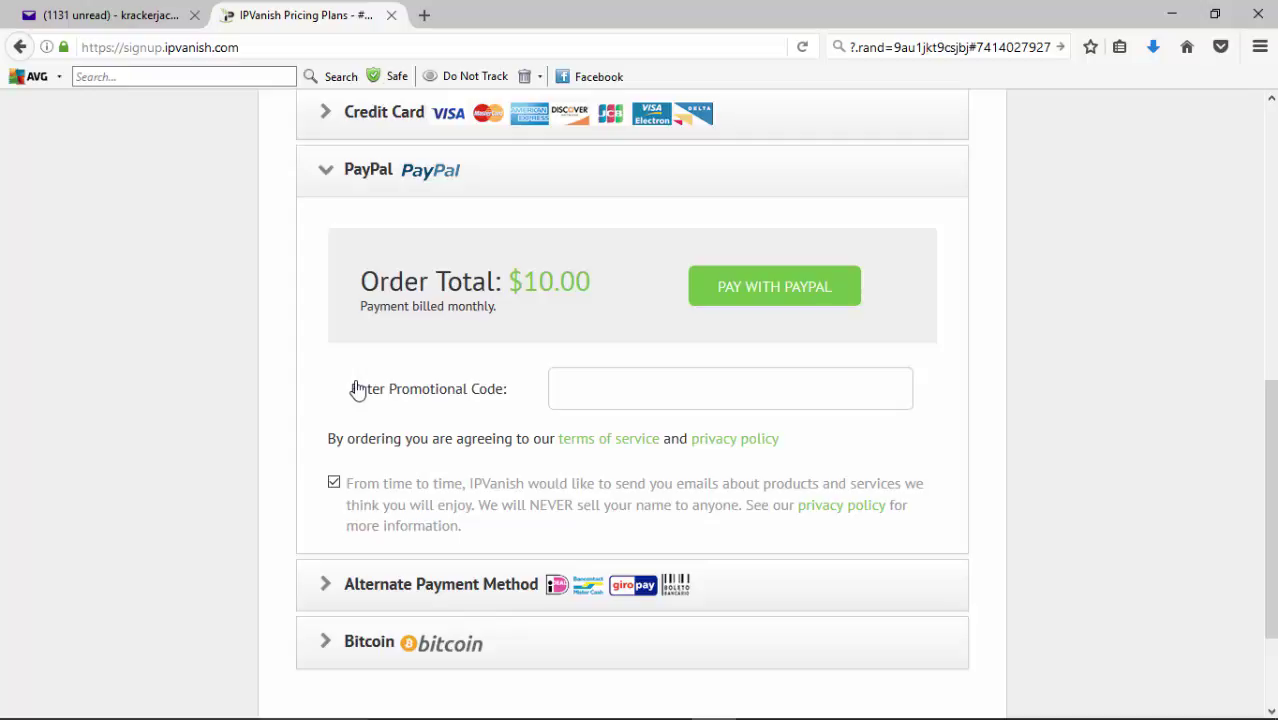
{"action": "left_click", "coordinate": [628, 388]}
{"action": "type", "text": "Takeoff30"}
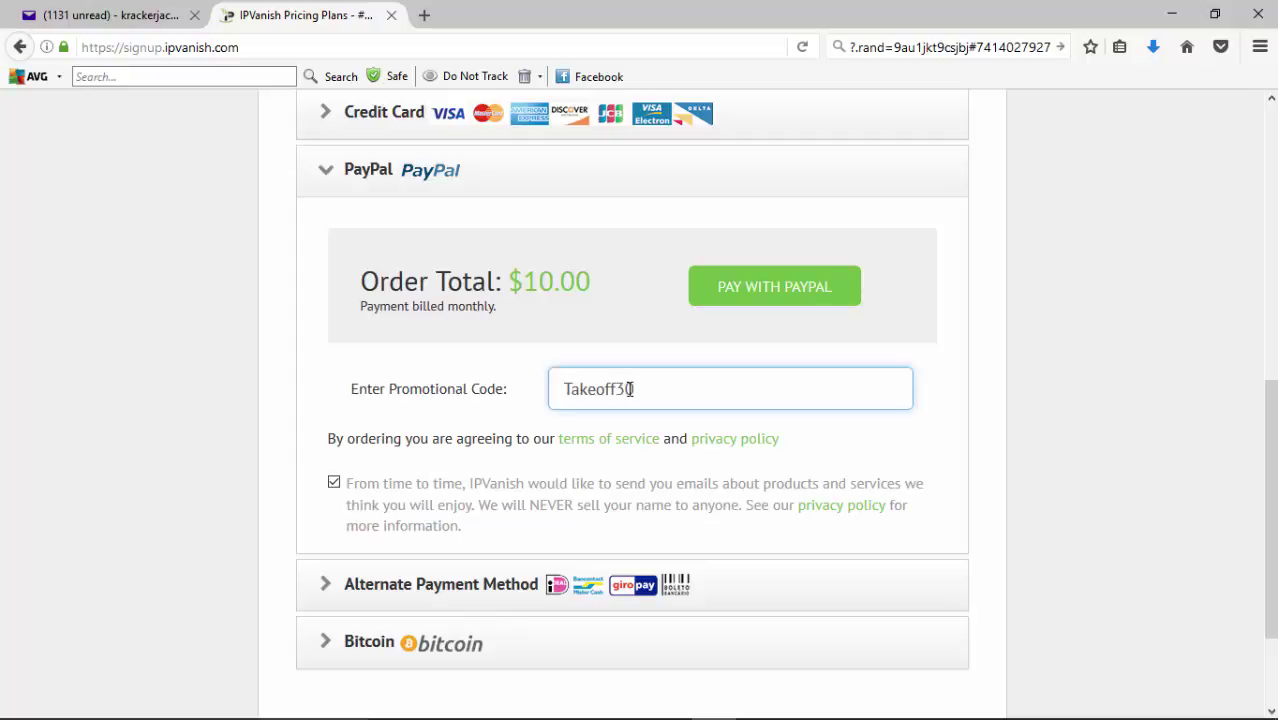
{"action": "left_click_drag", "start_coordinate": [715, 440], "coordinate": [723, 440]}
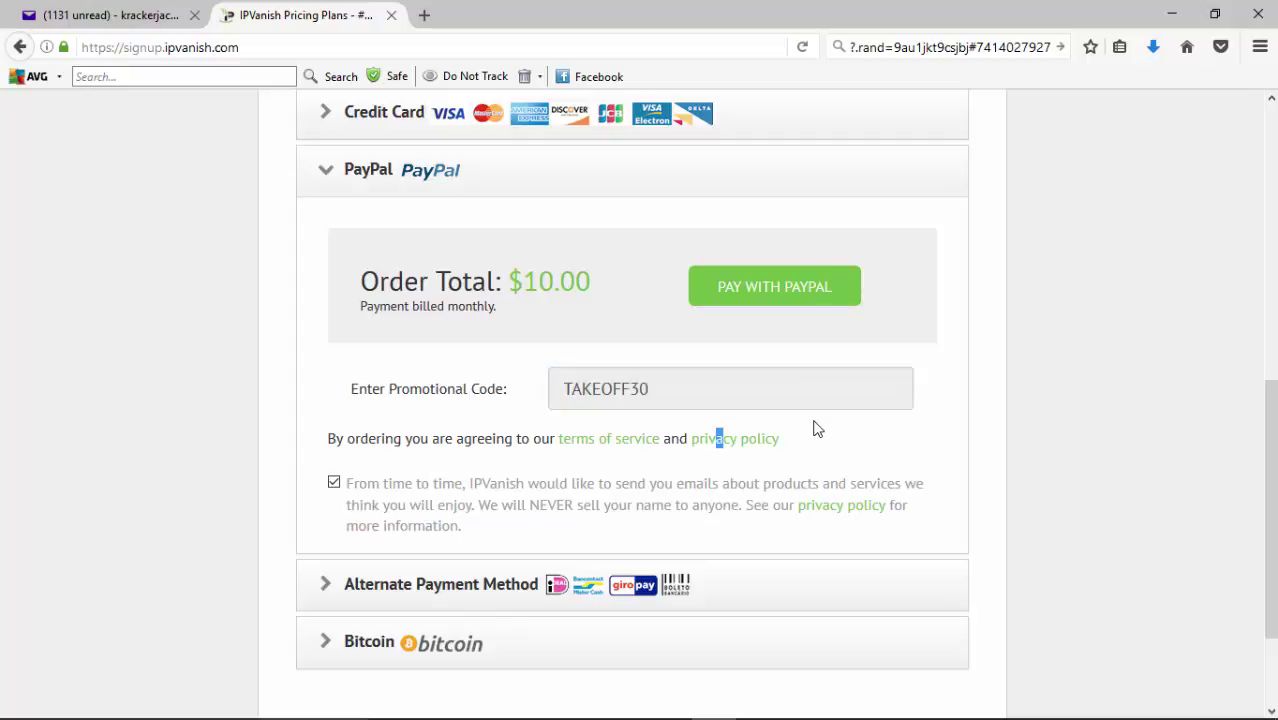
{"action": "scroll", "coordinate": [815, 428], "scroll_direction": "up", "scroll_amount": 1}
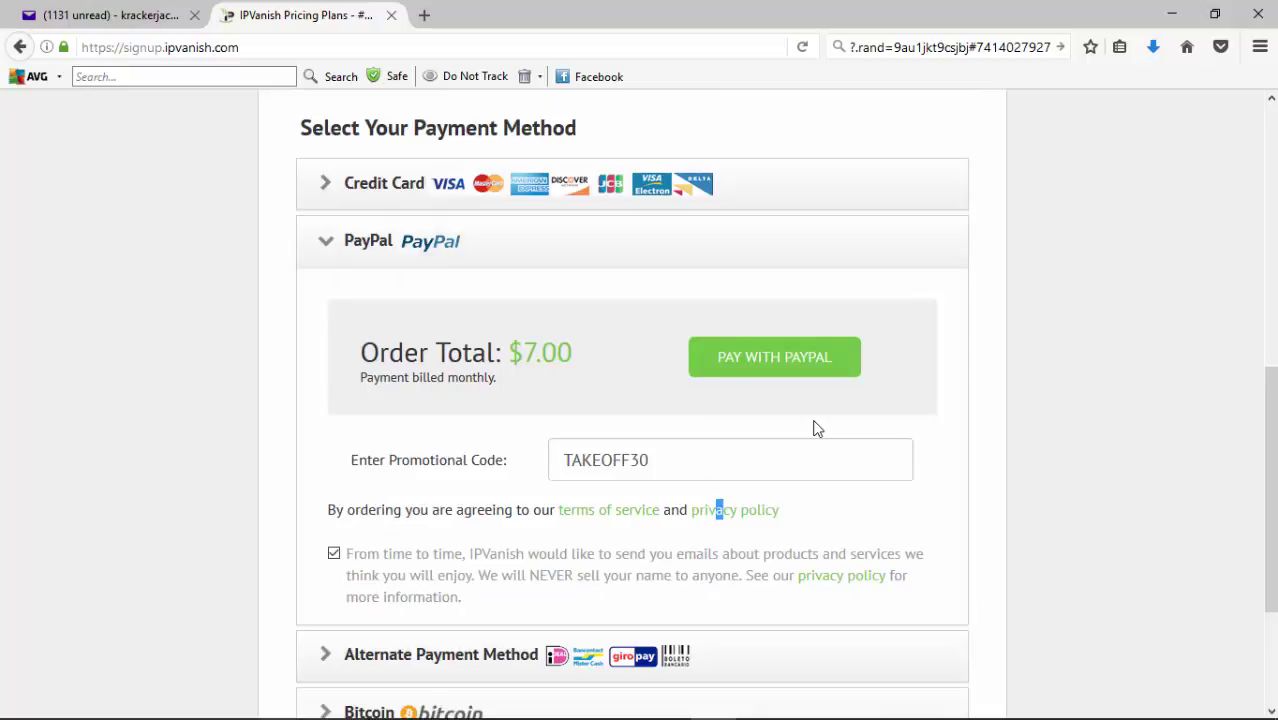
Start PayPal checkout for the $7.00 order and sign in to the PayPal account
{"action": "left_click", "coordinate": [798, 365]}
{"action": "left_click", "coordinate": [776, 360]}
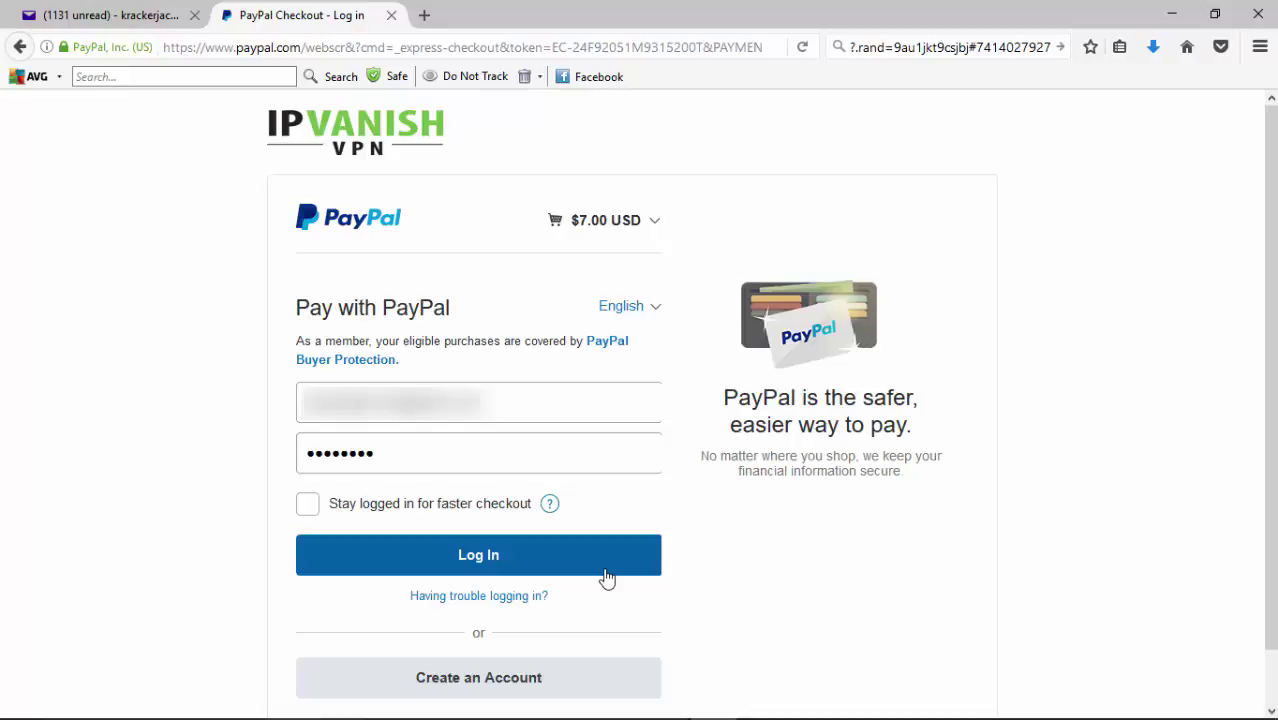
{"action": "scroll", "coordinate": [736, 579], "scroll_direction": "down", "scroll_amount": 1}
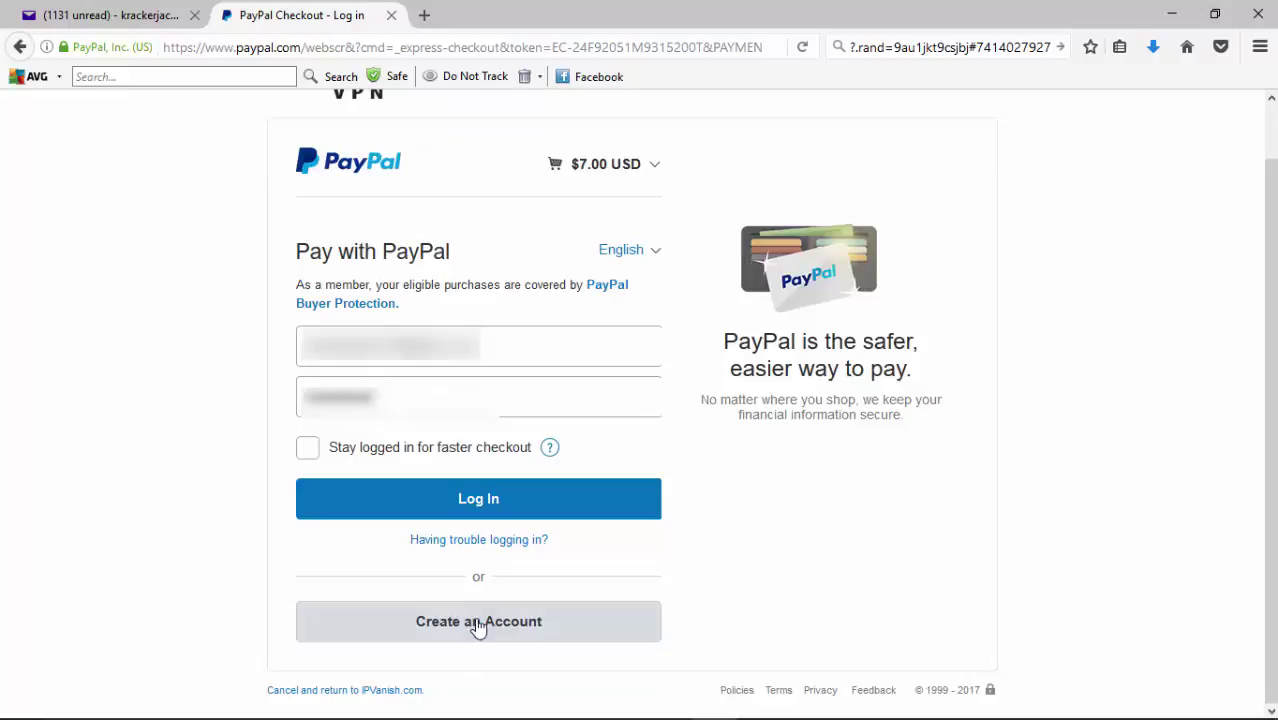
{"action": "left_click", "coordinate": [490, 514]}
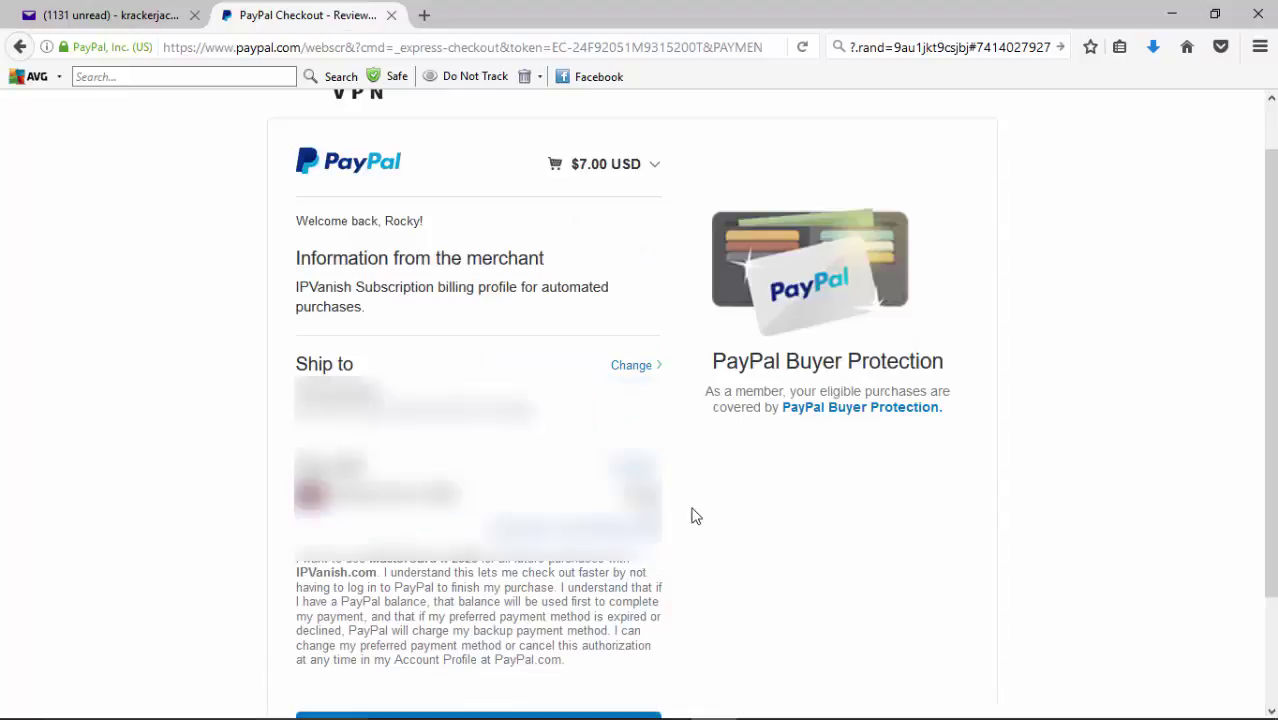
{"action": "scroll", "coordinate": [696, 510], "scroll_direction": "down", "scroll_amount": 2}
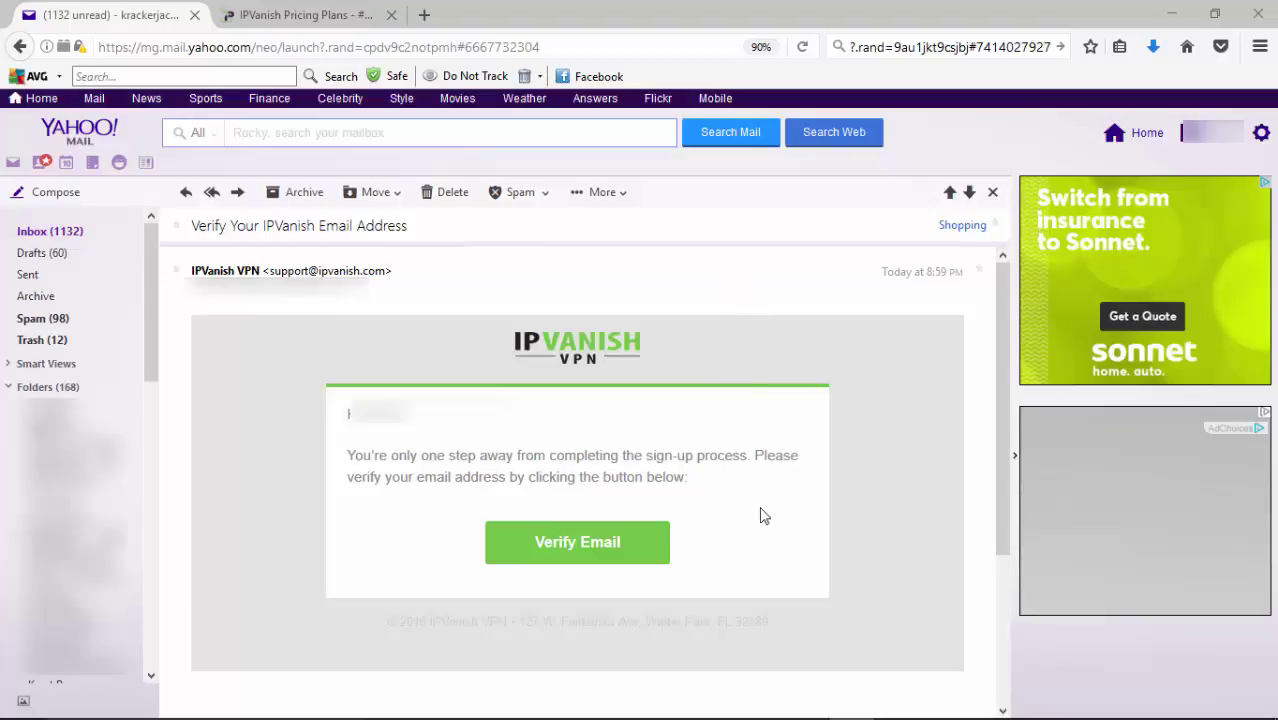
Verify the account email and review the order thank-you page with its login details and downloads
{"action": "left_click", "coordinate": [592, 546]}
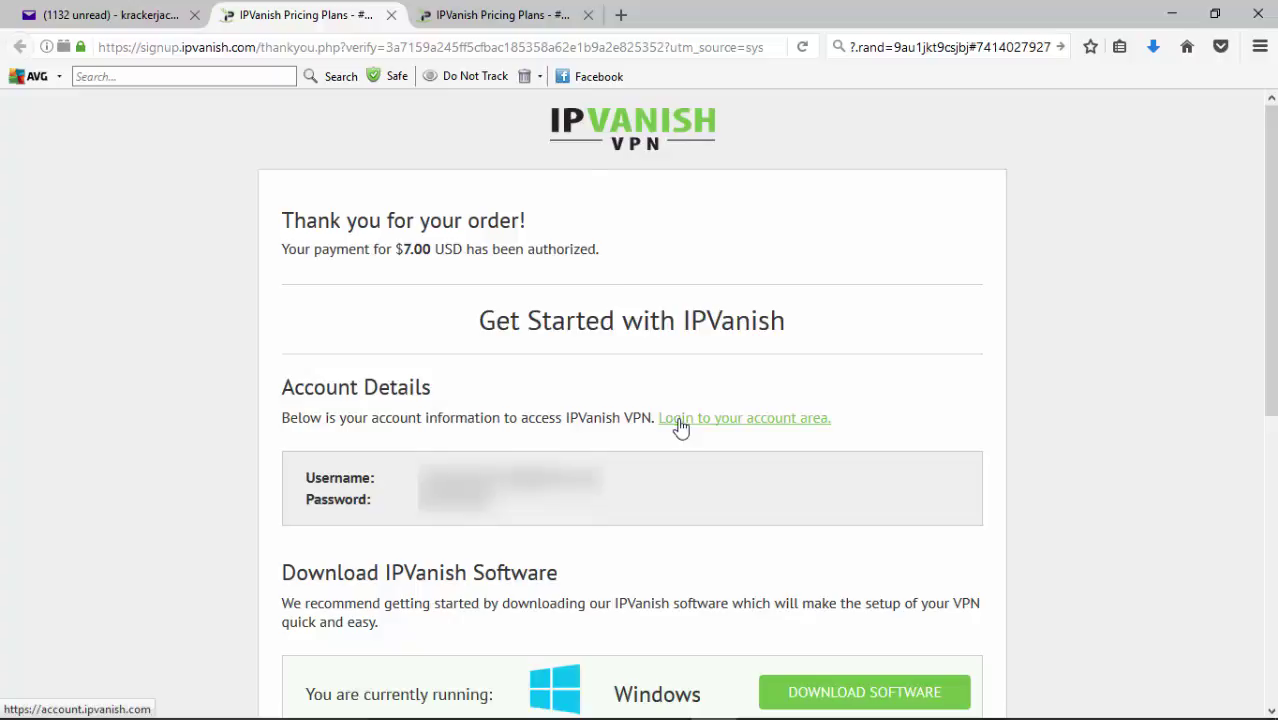
{"action": "scroll", "coordinate": [805, 329], "scroll_direction": "down", "scroll_amount": 3}
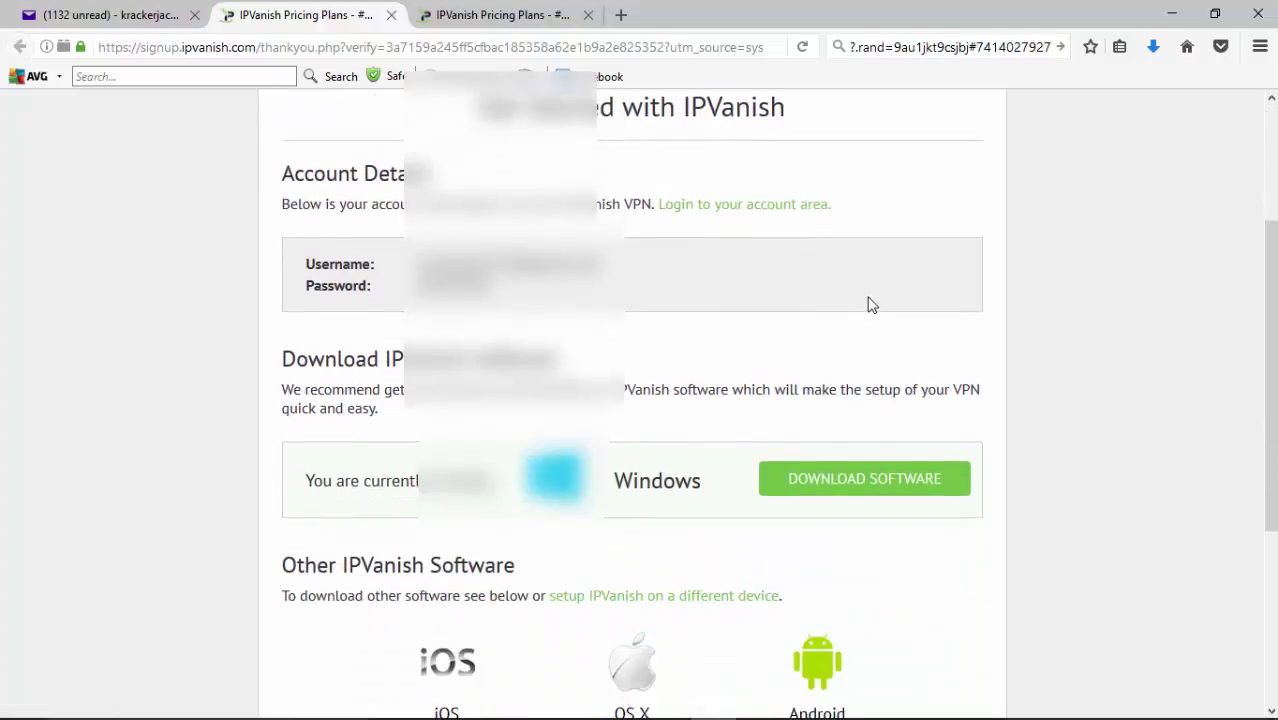
{"action": "scroll", "coordinate": [869, 305], "scroll_direction": "down", "scroll_amount": 2}
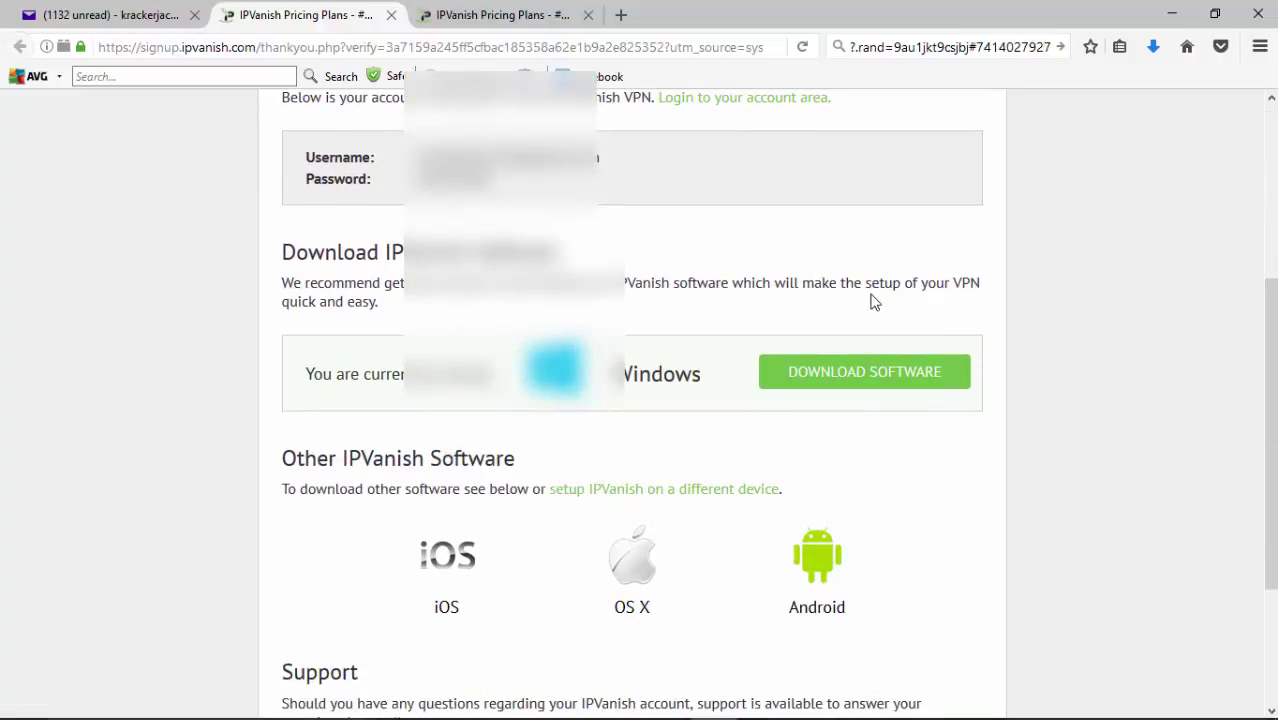
{"action": "scroll", "coordinate": [901, 285], "scroll_direction": "down", "scroll_amount": 3}
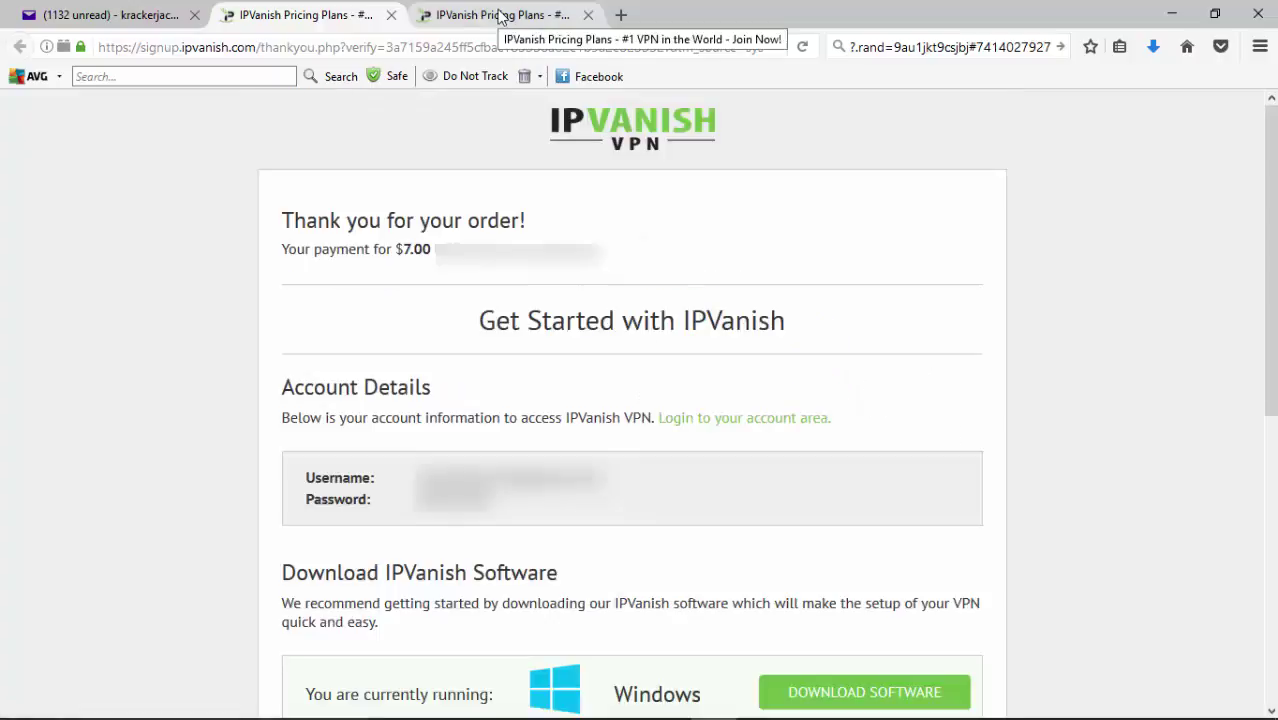
Load ipvanish.com and follow My Account to the Control Panel login page
{"action": "left_click", "coordinate": [500, 17]}
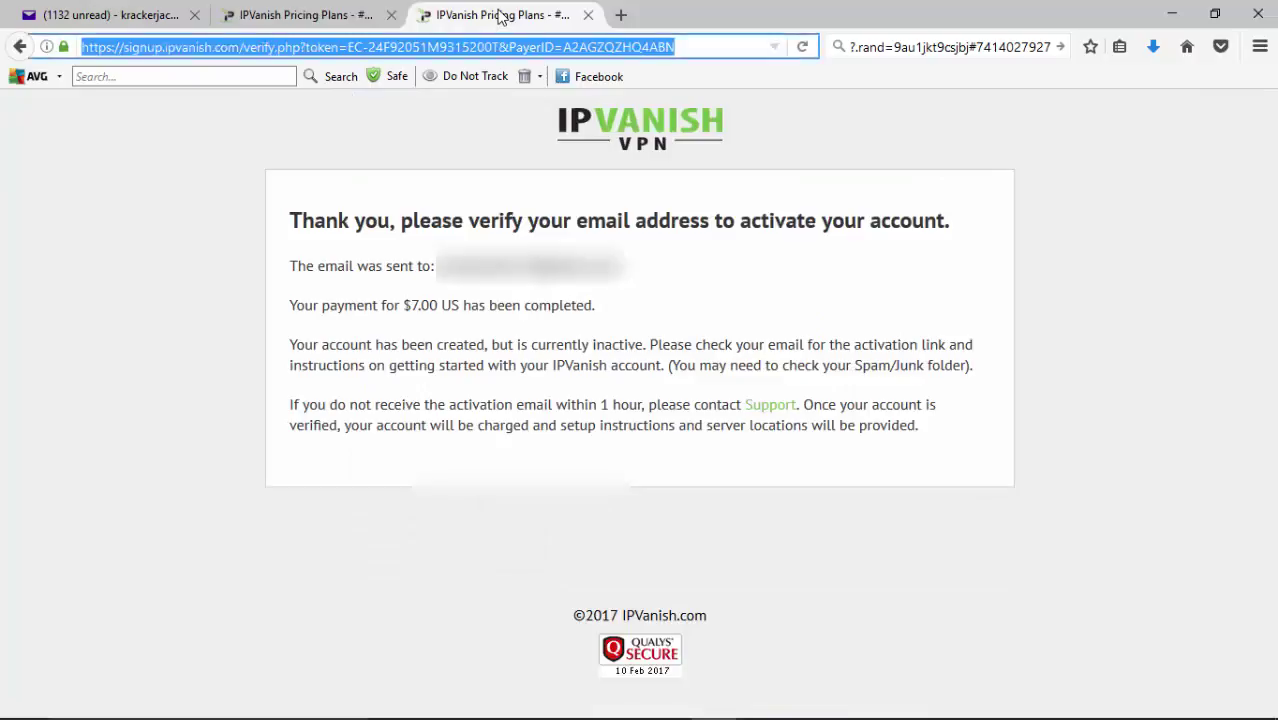
{"action": "type", "text": "www"}
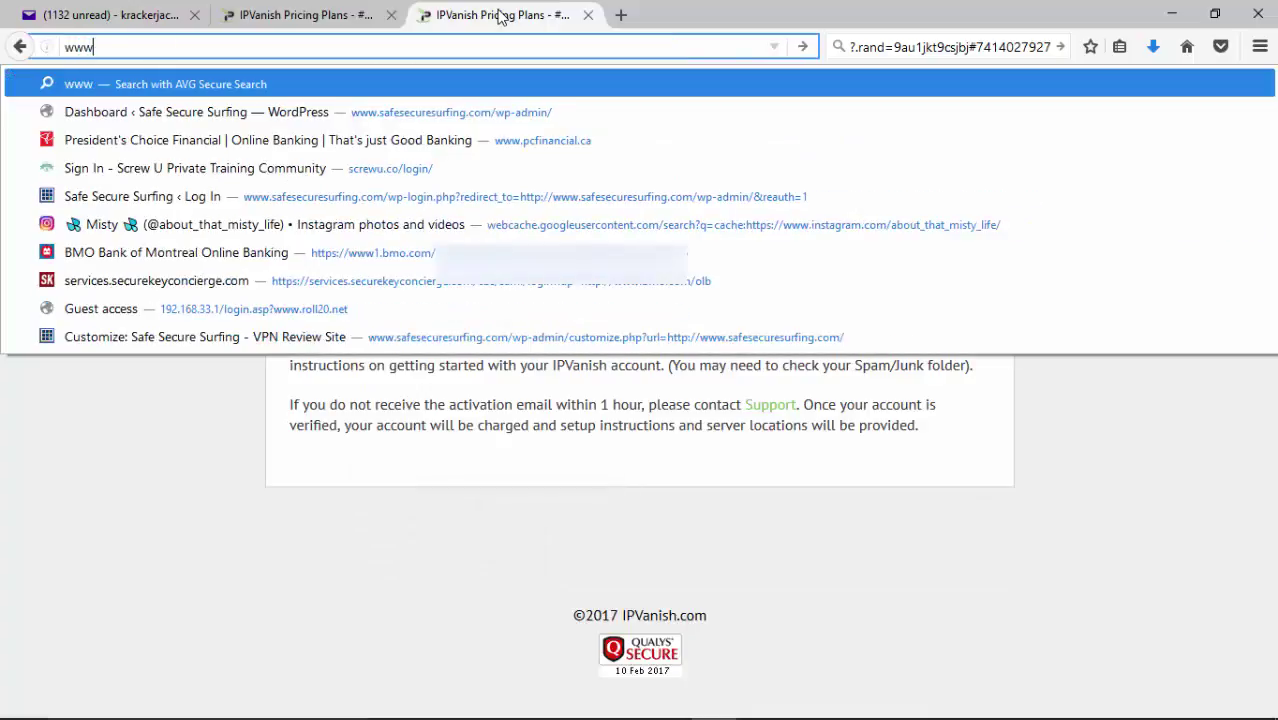
{"action": "type", "text": ".ip"}
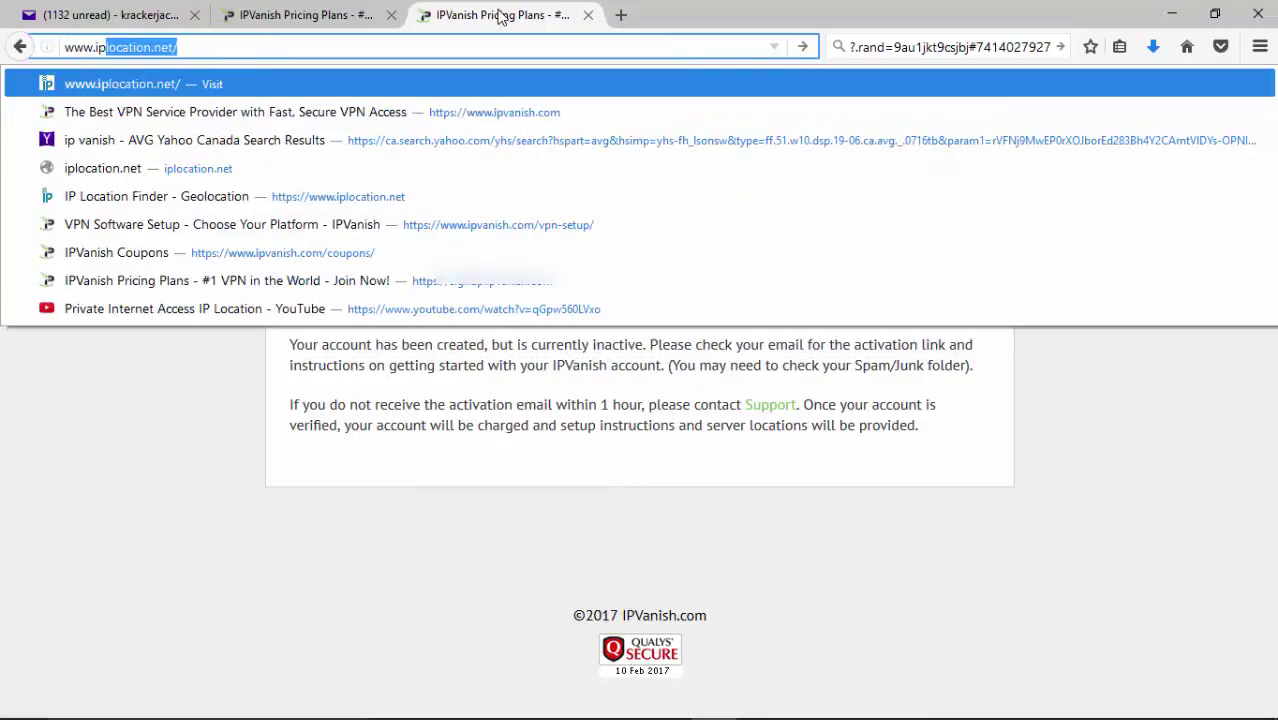
{"action": "type", "text": "vanish.com/"}
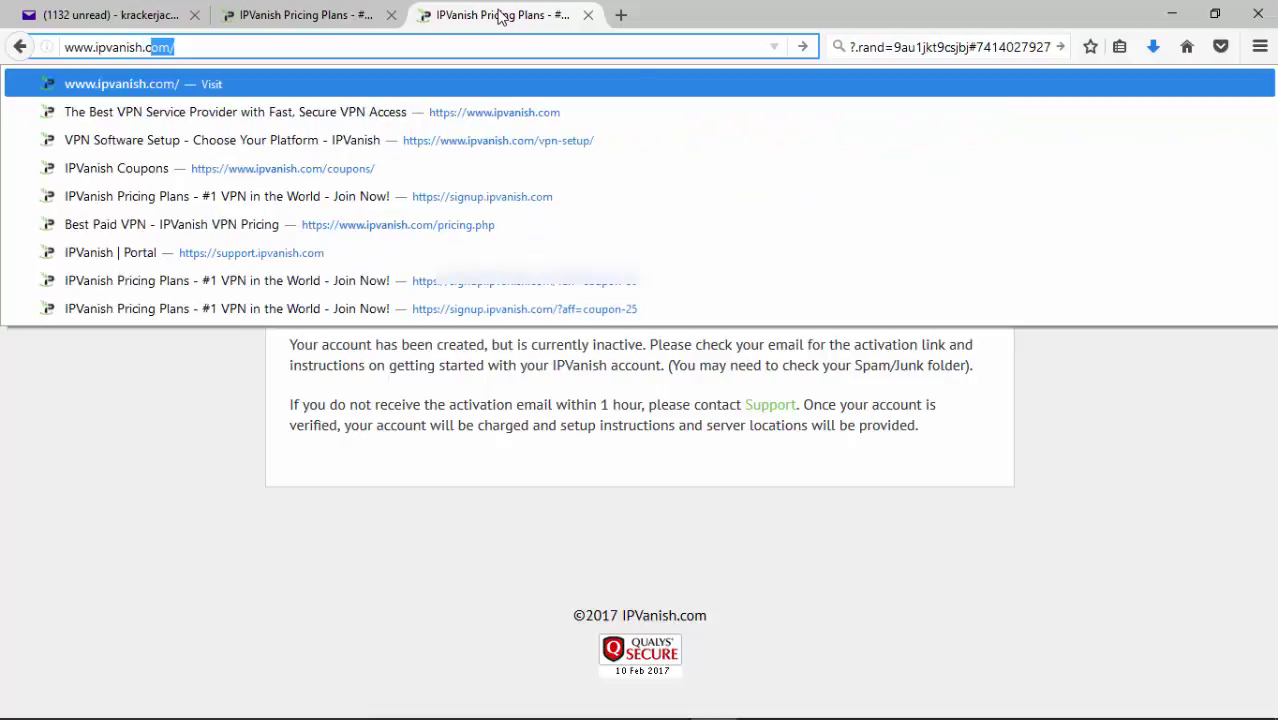
{"action": "key", "text": "Return"}
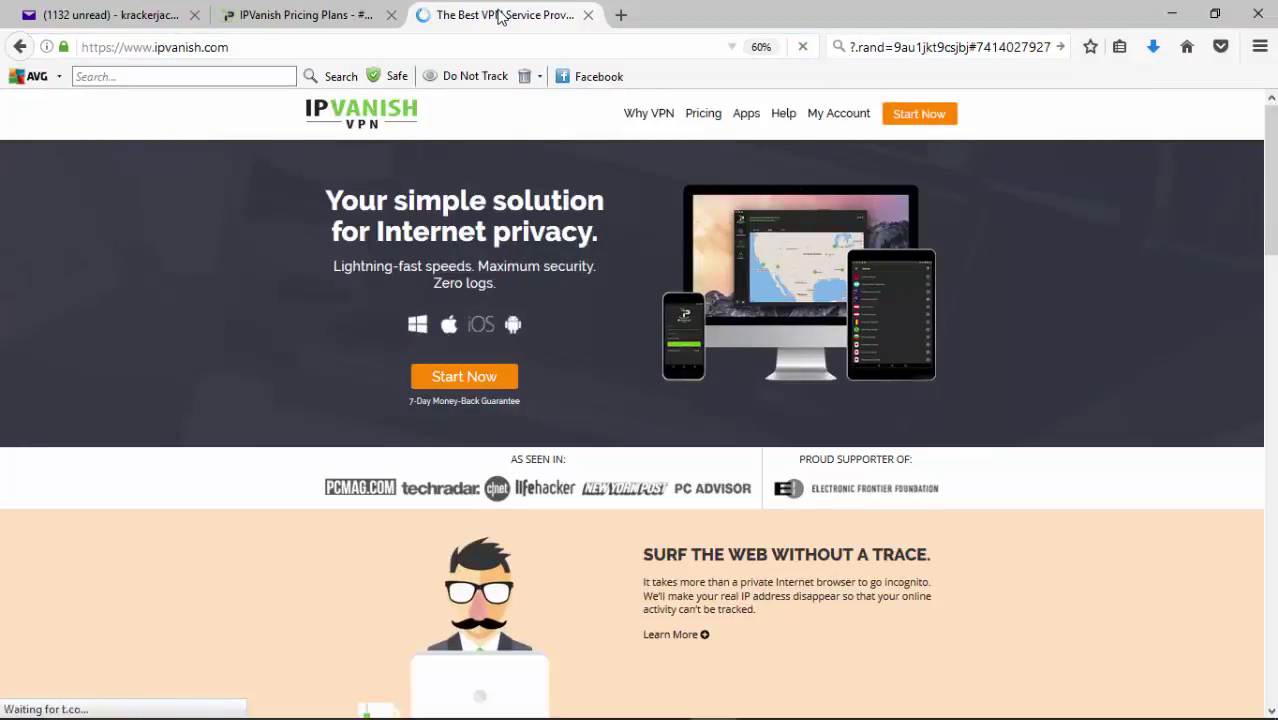
{"action": "left_click", "coordinate": [825, 116]}
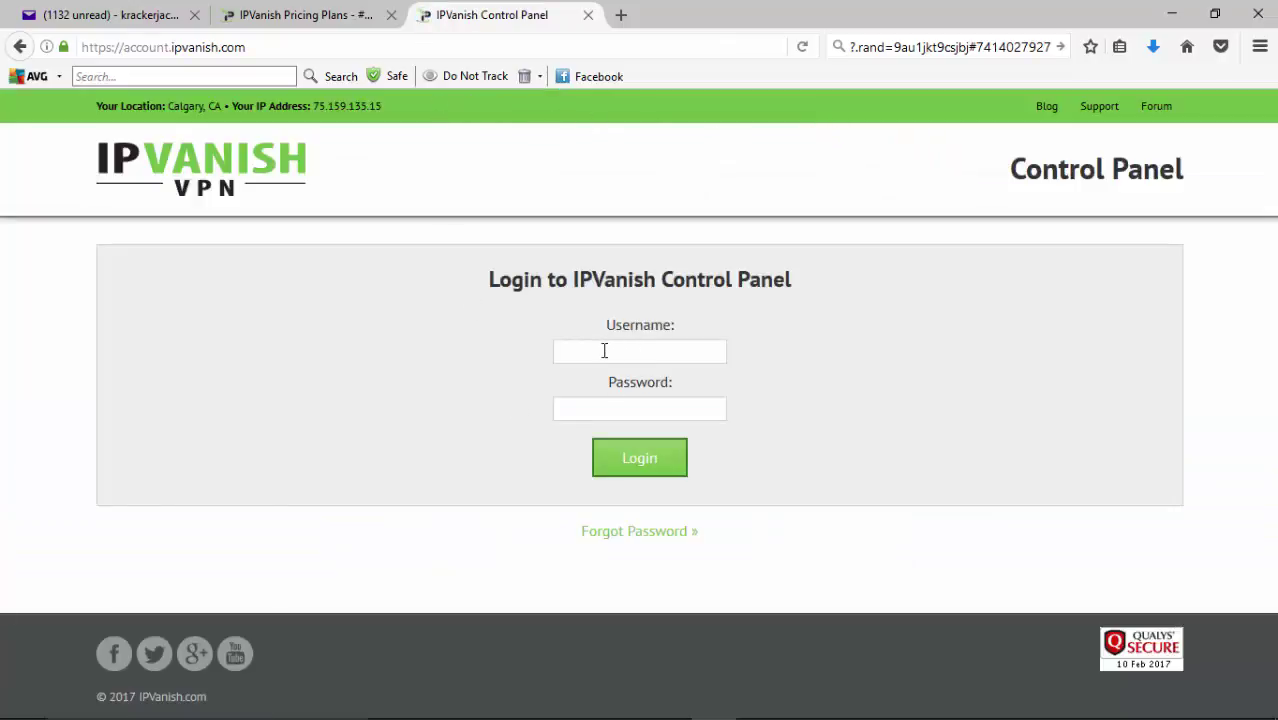
Log in with the account username and password, then follow the 'latest version' apps link
{"action": "left_click", "coordinate": [601, 350]}
{"action": "key", "text": "Return"}
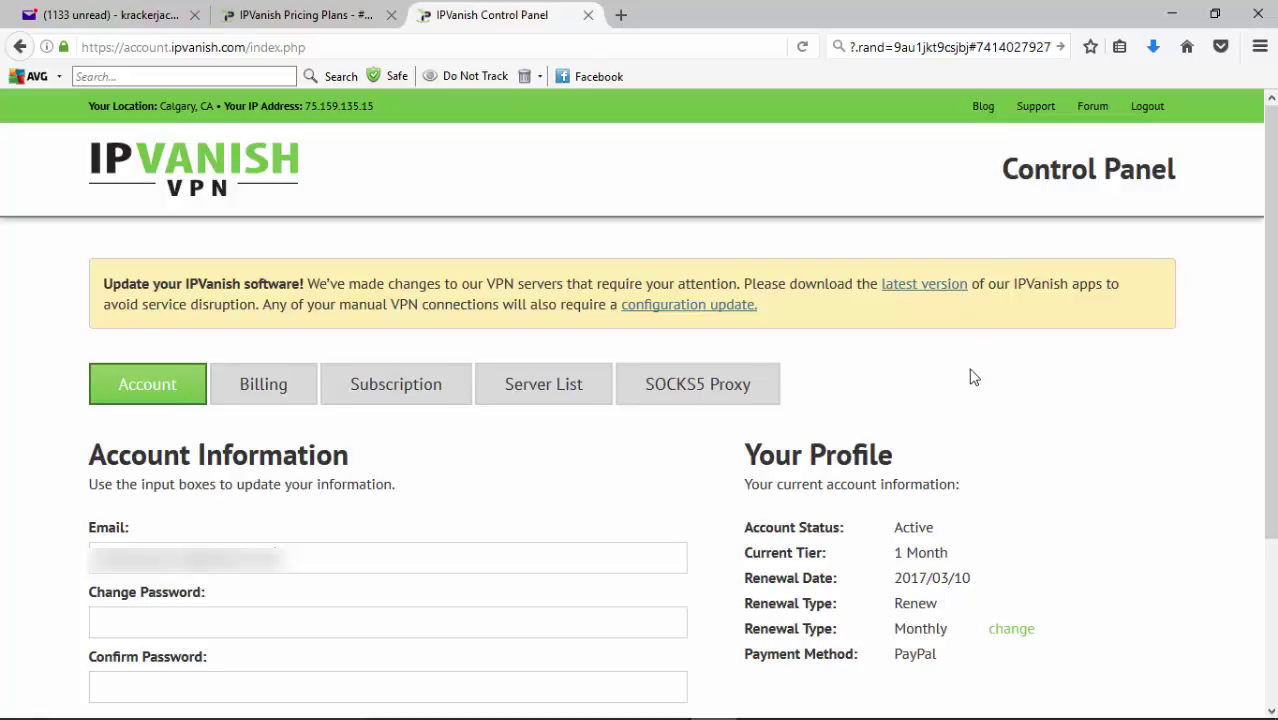
{"action": "left_click", "coordinate": [922, 290]}
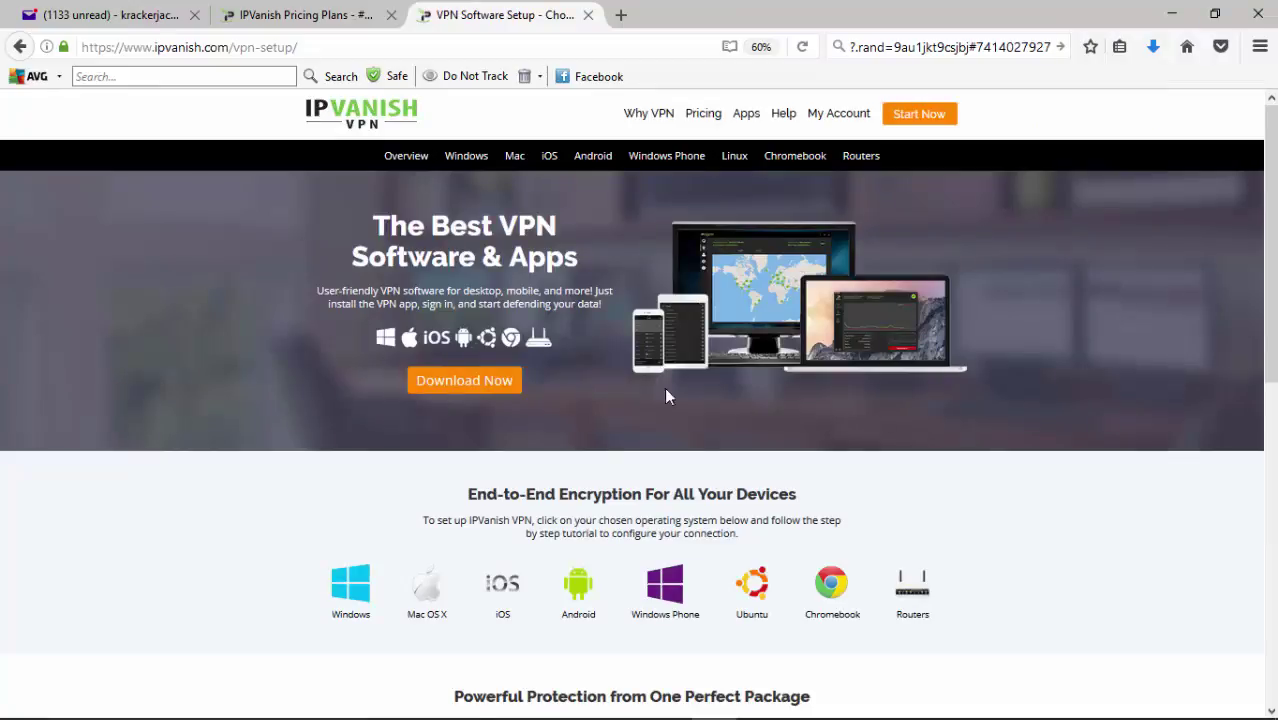
Open the IPVanish for Windows page via Download Now
{"action": "left_click", "coordinate": [485, 380]}
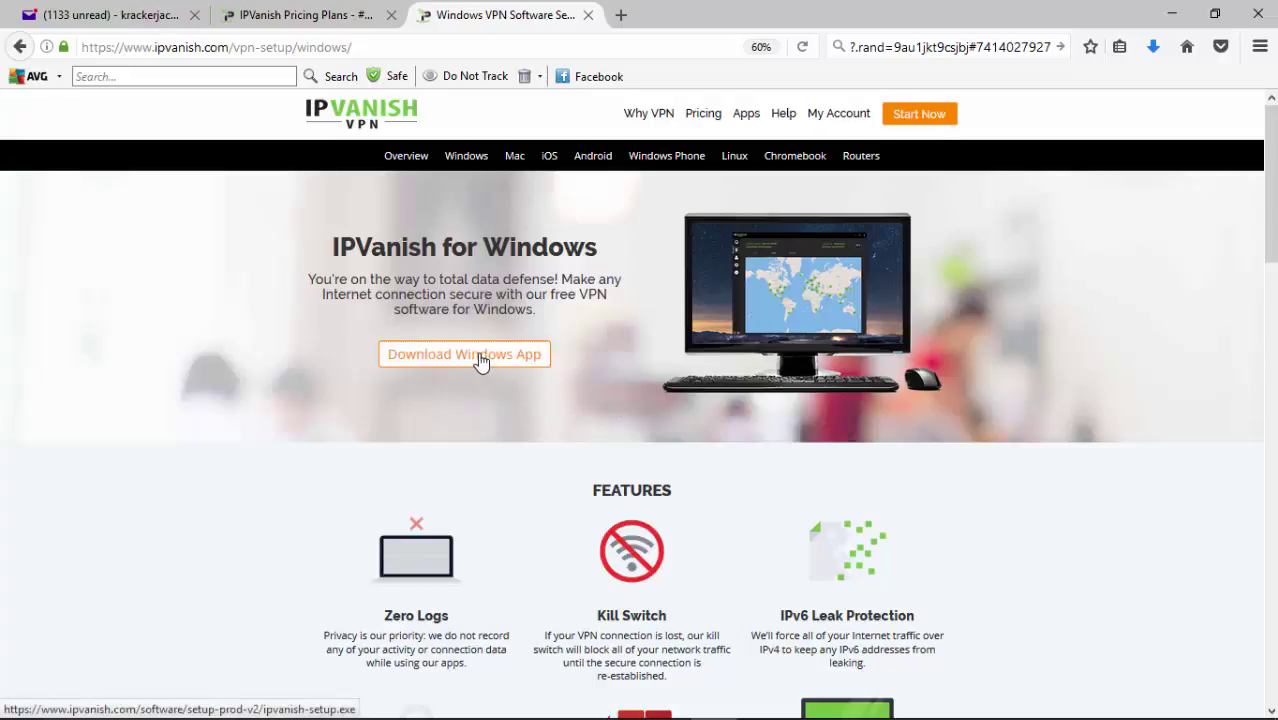
Save ipvanish-setup.exe and launch it from the Firefox downloads list
{"action": "left_click", "coordinate": [480, 358]}
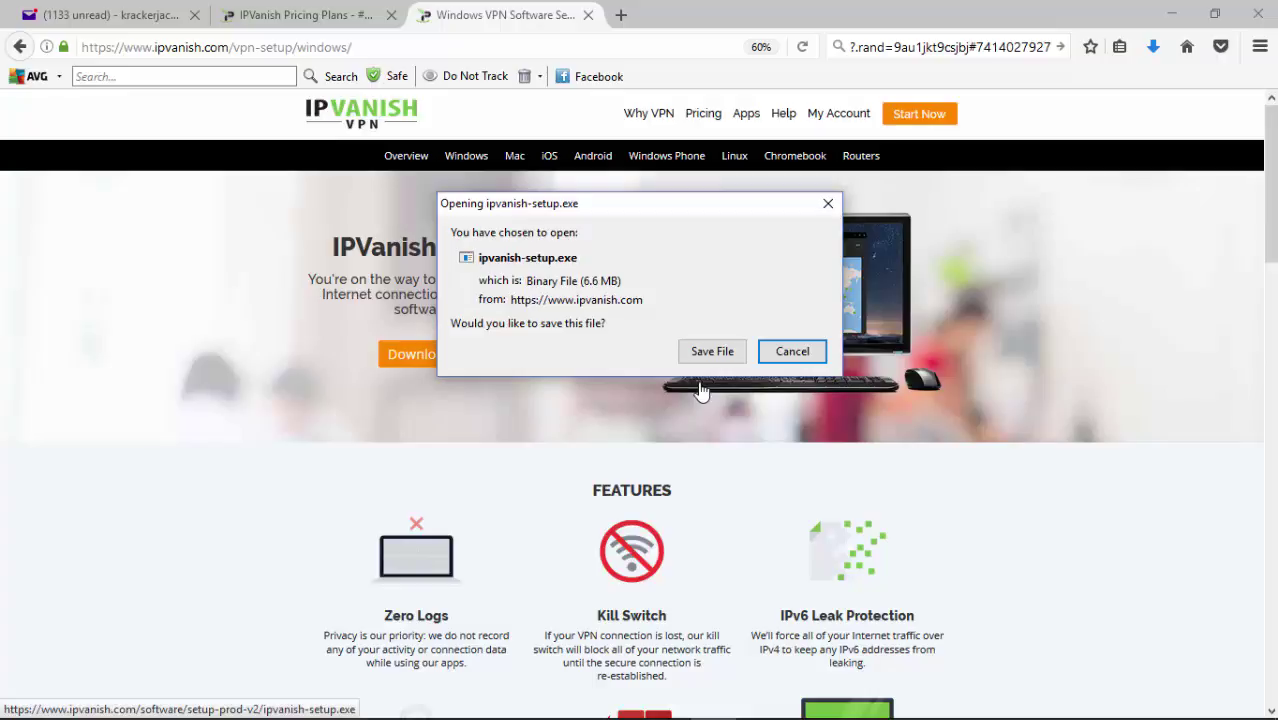
{"action": "left_click", "coordinate": [714, 353]}
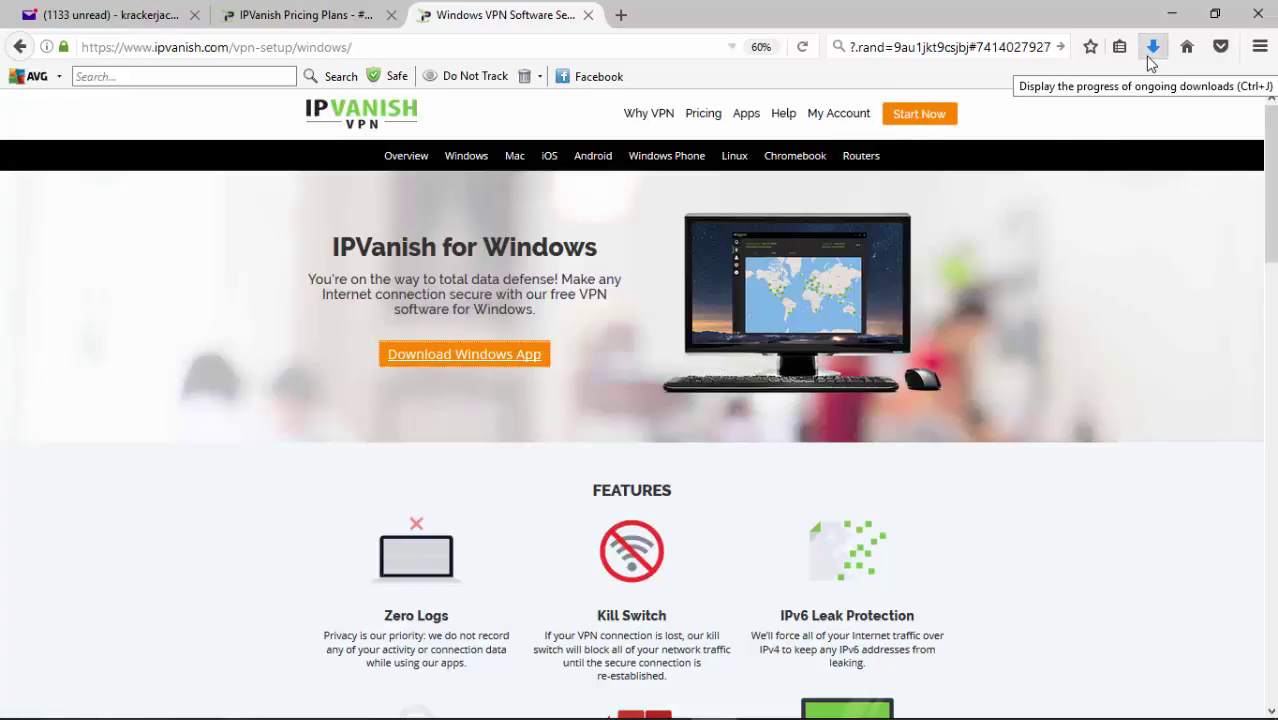
{"action": "left_click", "coordinate": [1155, 60]}
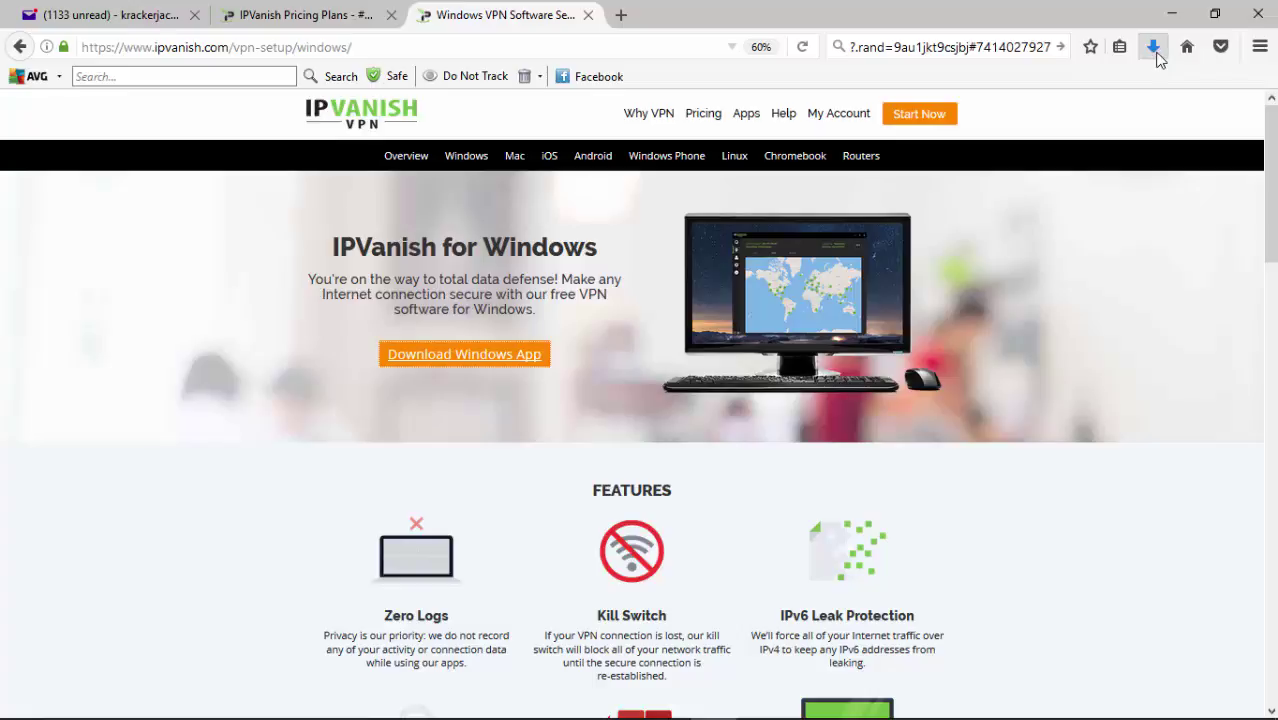
{"action": "left_click", "coordinate": [1155, 50]}
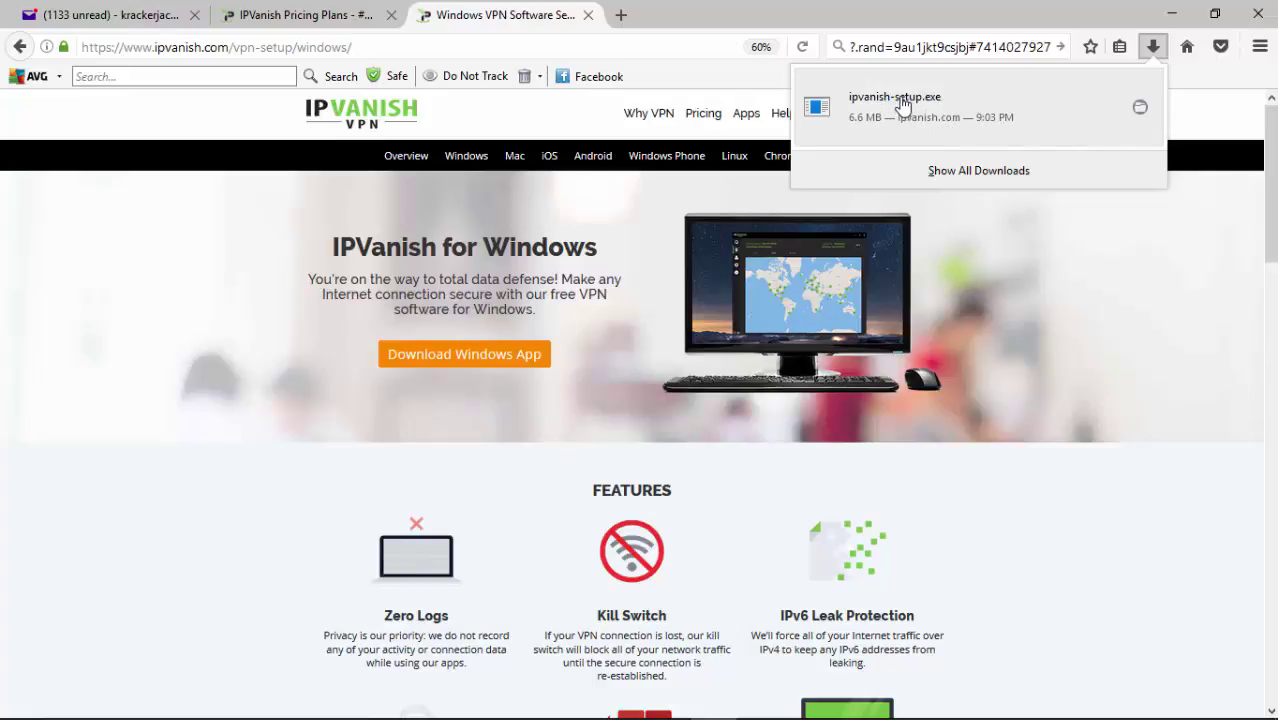
{"action": "left_click", "coordinate": [914, 116]}
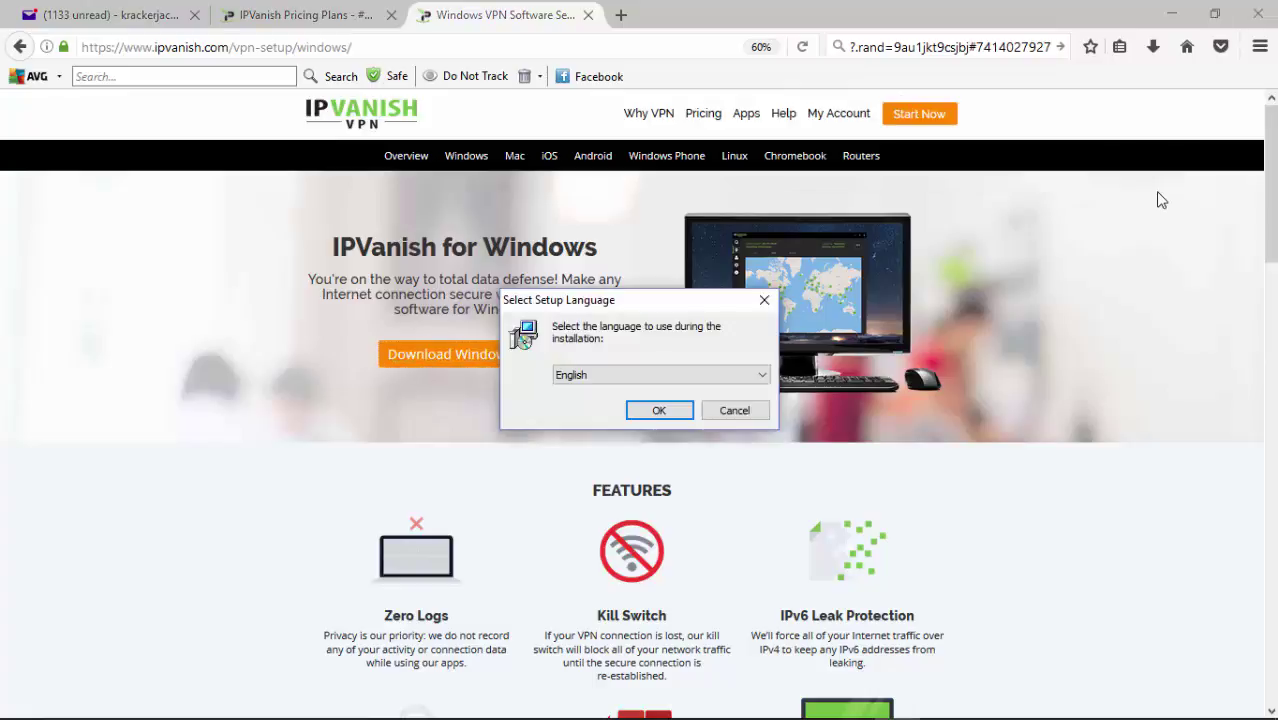
Confirm English as the installer language, accept the license agreement, and continue
{"action": "left_click", "coordinate": [763, 376]}
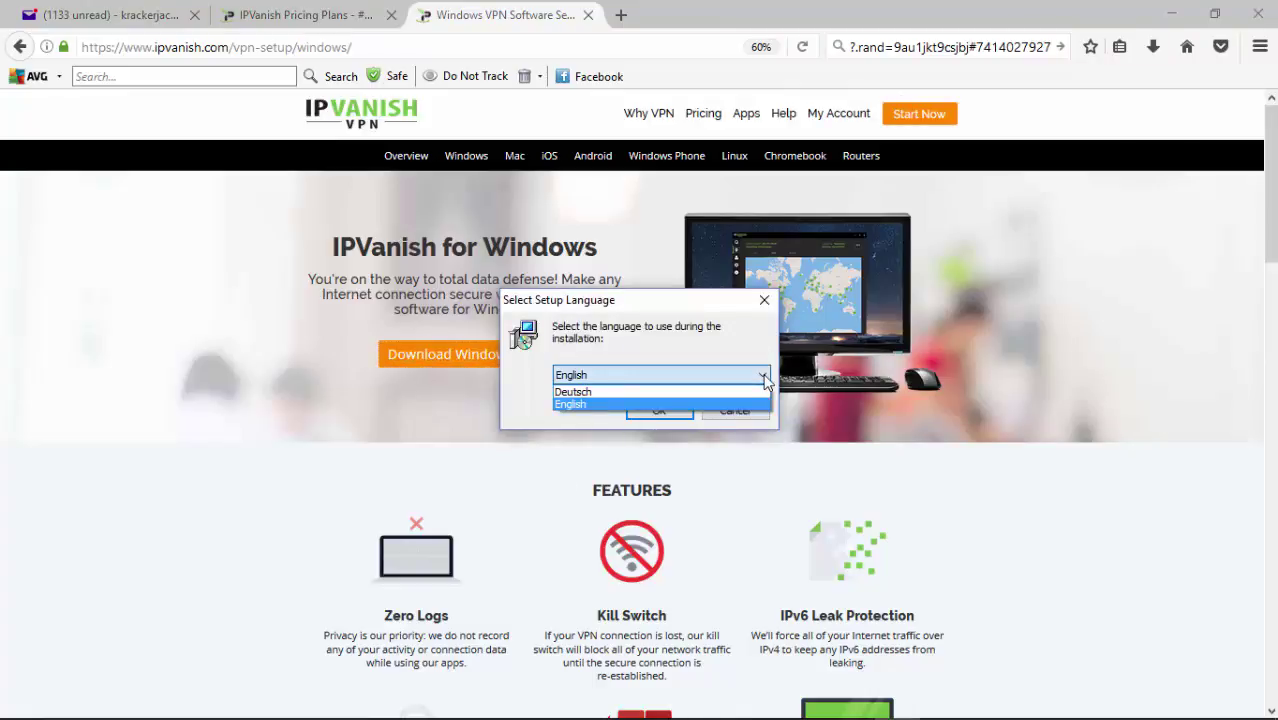
{"action": "left_click", "coordinate": [763, 377]}
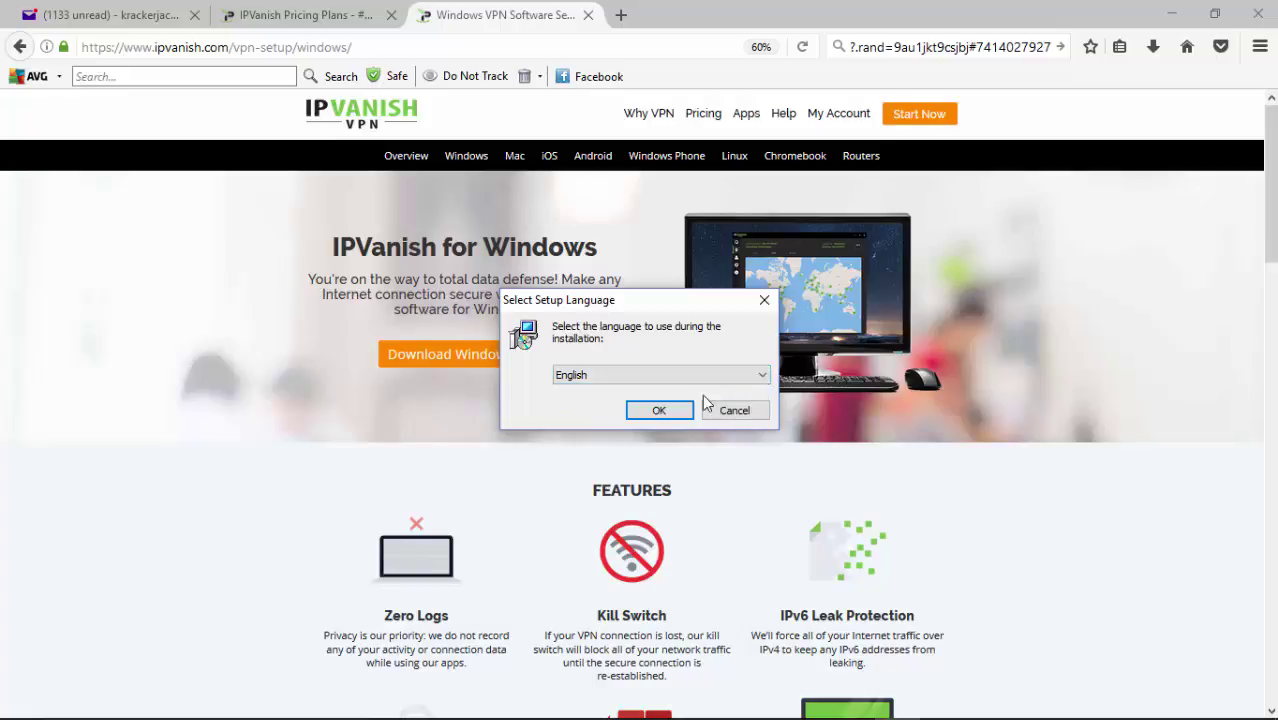
{"action": "left_click", "coordinate": [659, 412]}
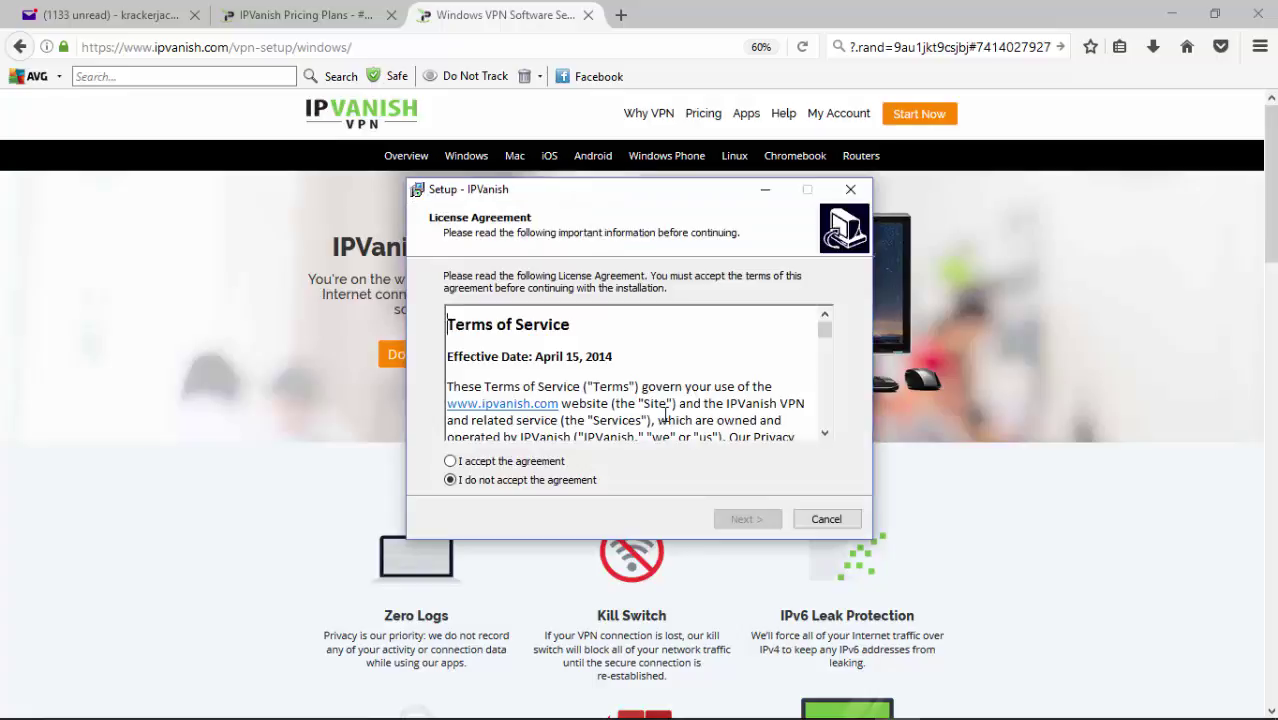
{"action": "left_click", "coordinate": [451, 462]}
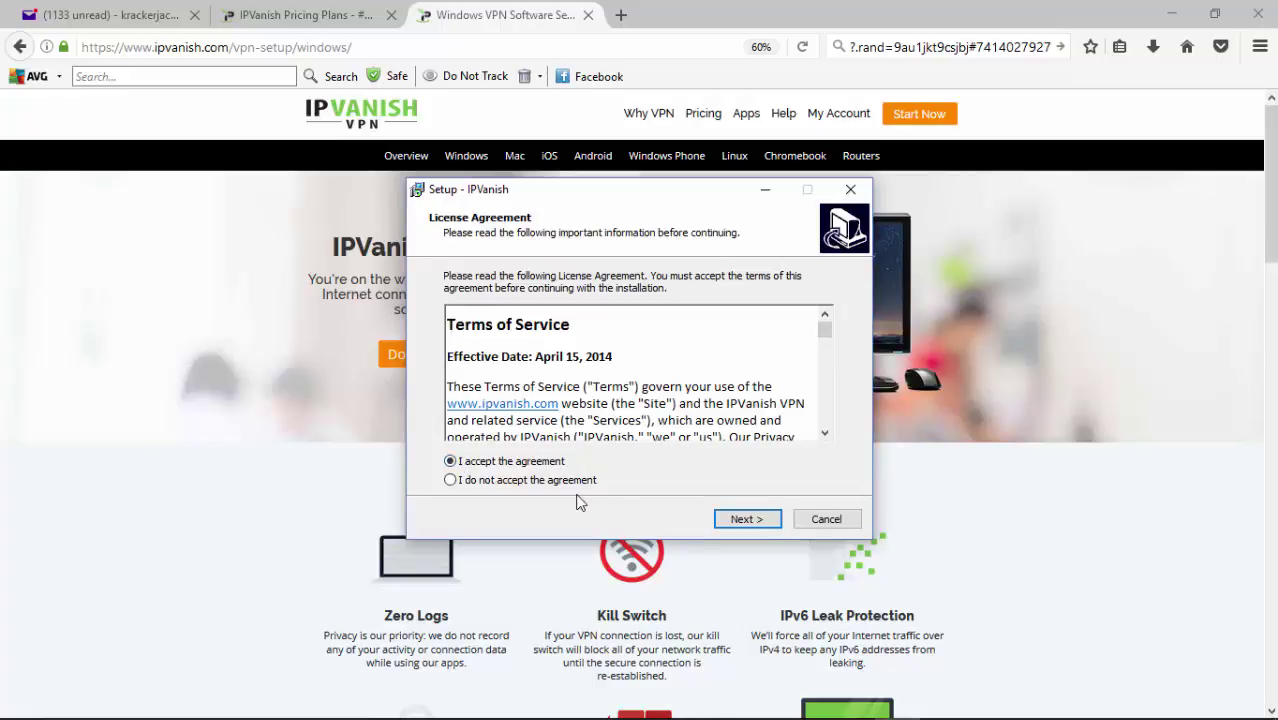
{"action": "left_click", "coordinate": [745, 520]}
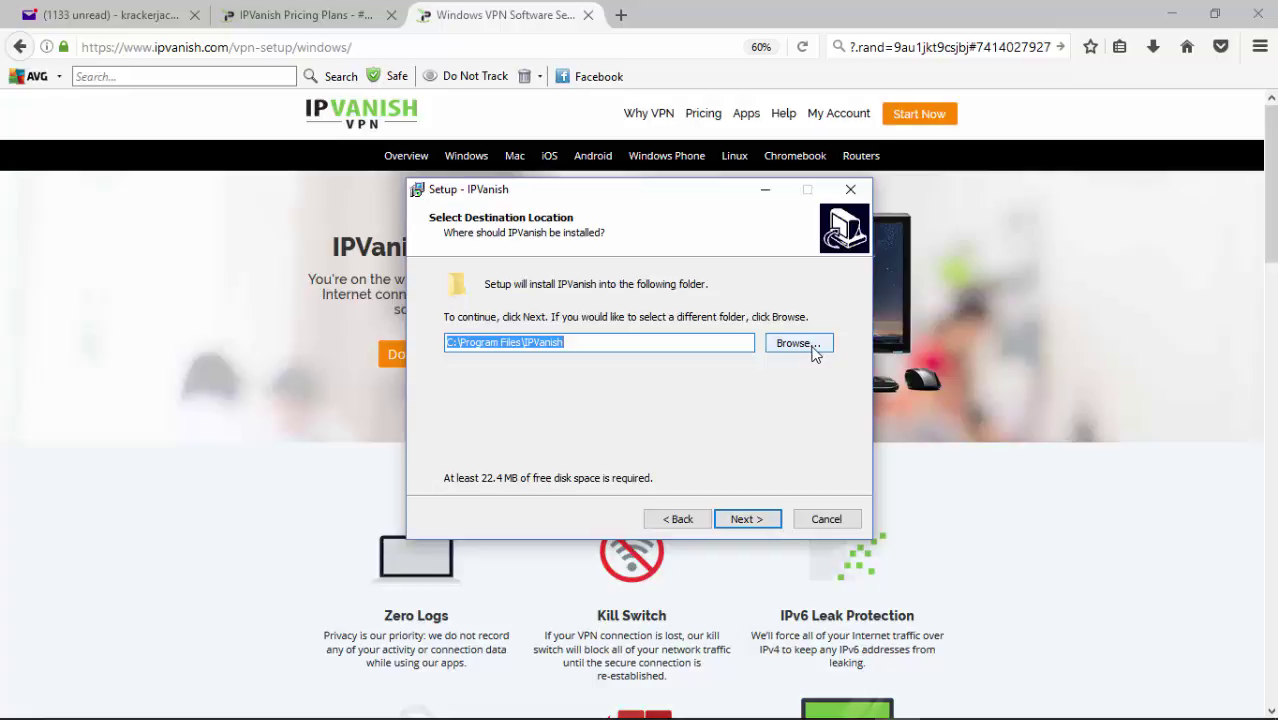
Keep the default folder, IPVanish Start Menu folder and desktop shortcut, install, and postpone the restart
{"action": "left_click", "coordinate": [748, 522]}
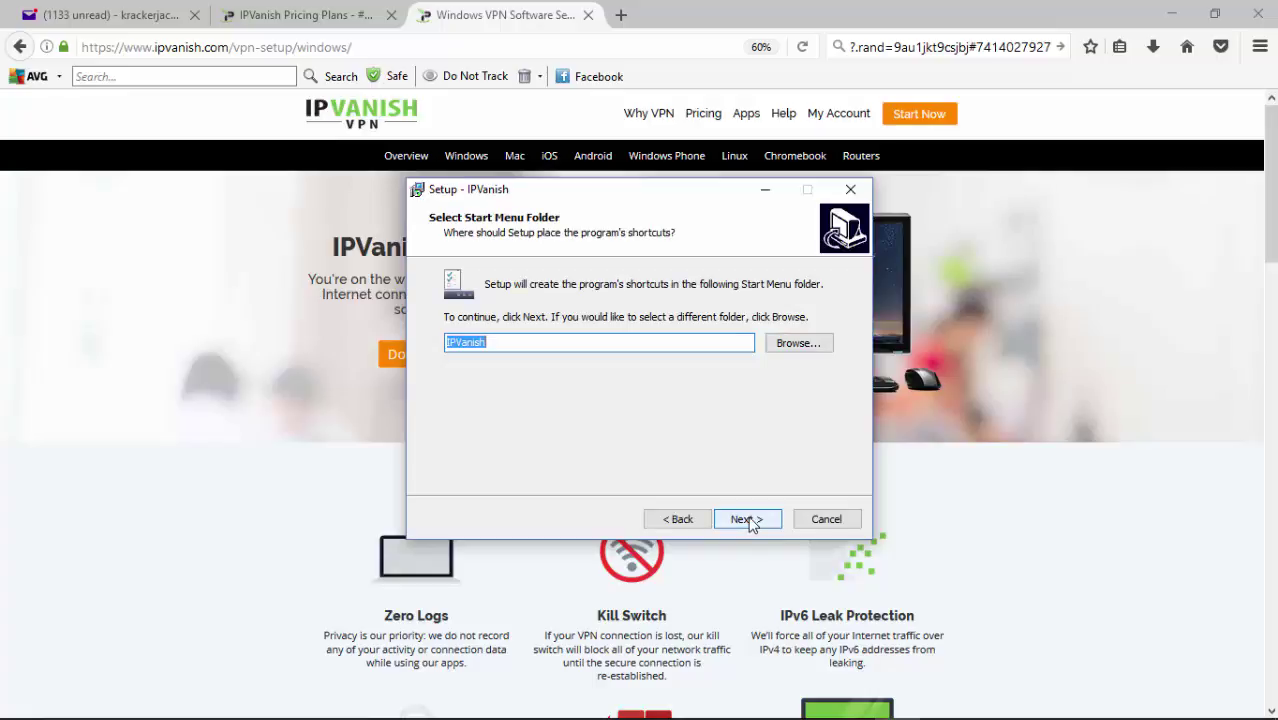
{"action": "left_click", "coordinate": [749, 524]}
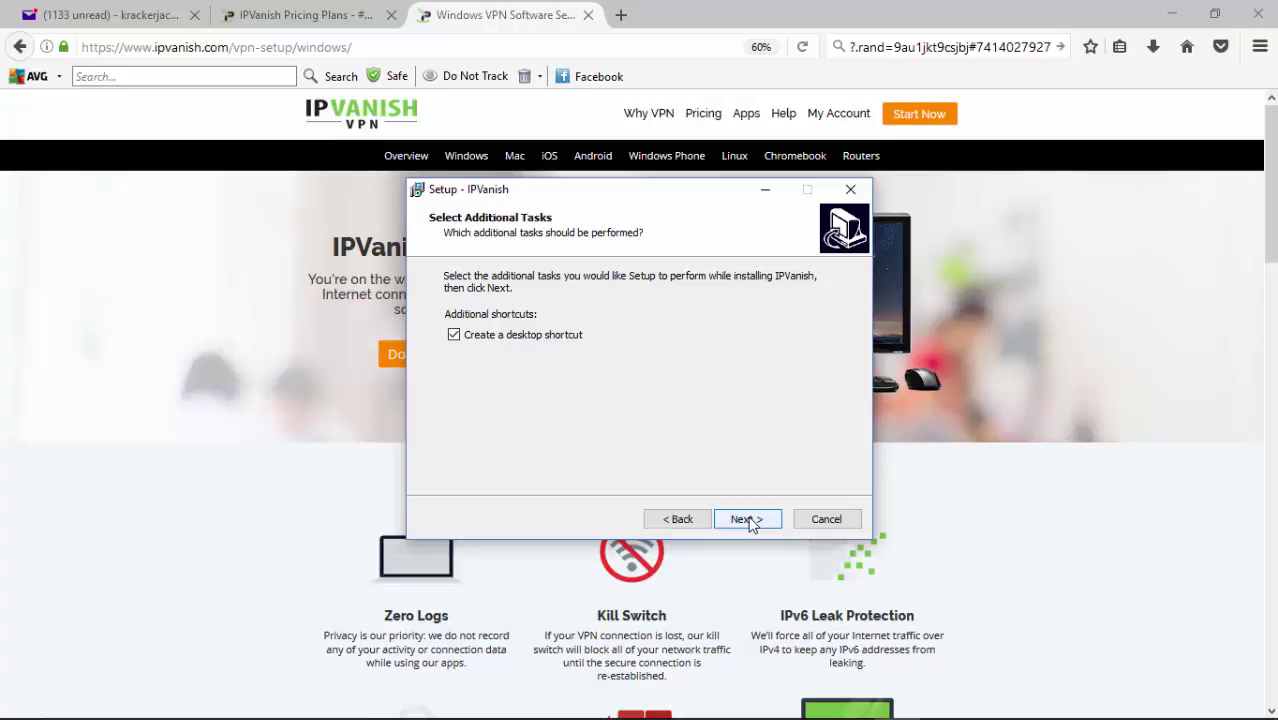
{"action": "left_click", "coordinate": [751, 525]}
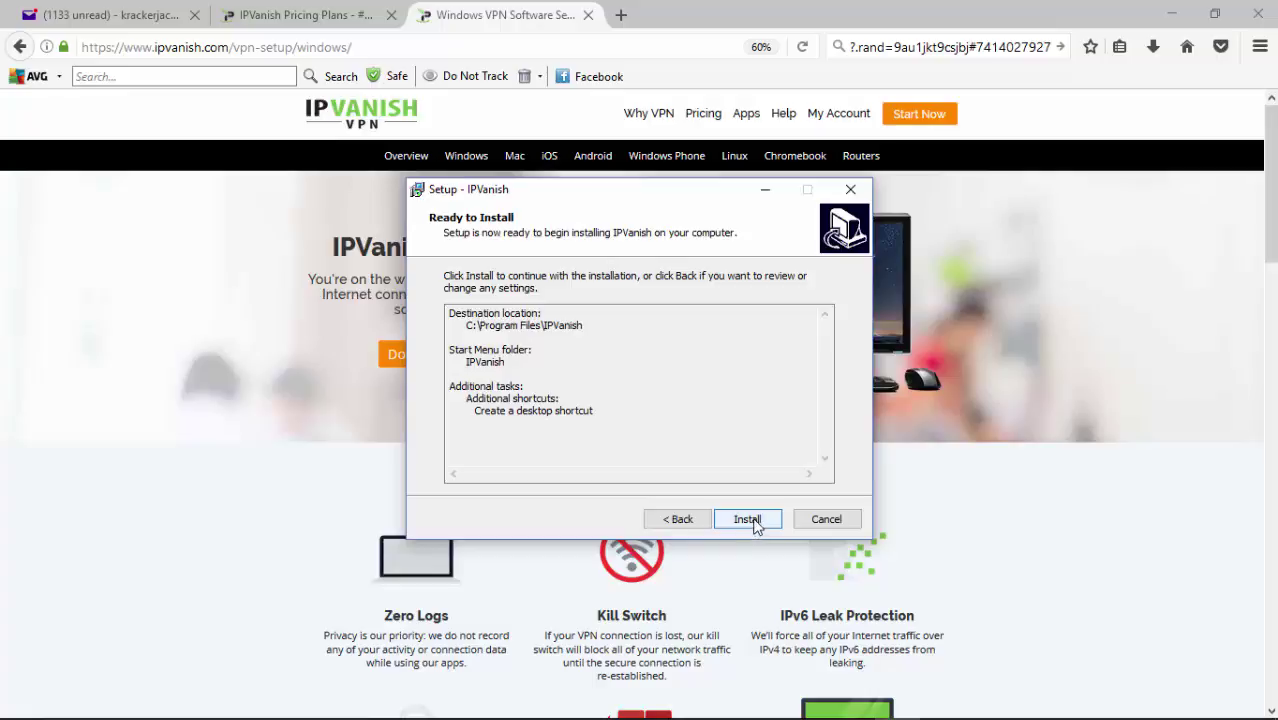
{"action": "left_click", "coordinate": [753, 523]}
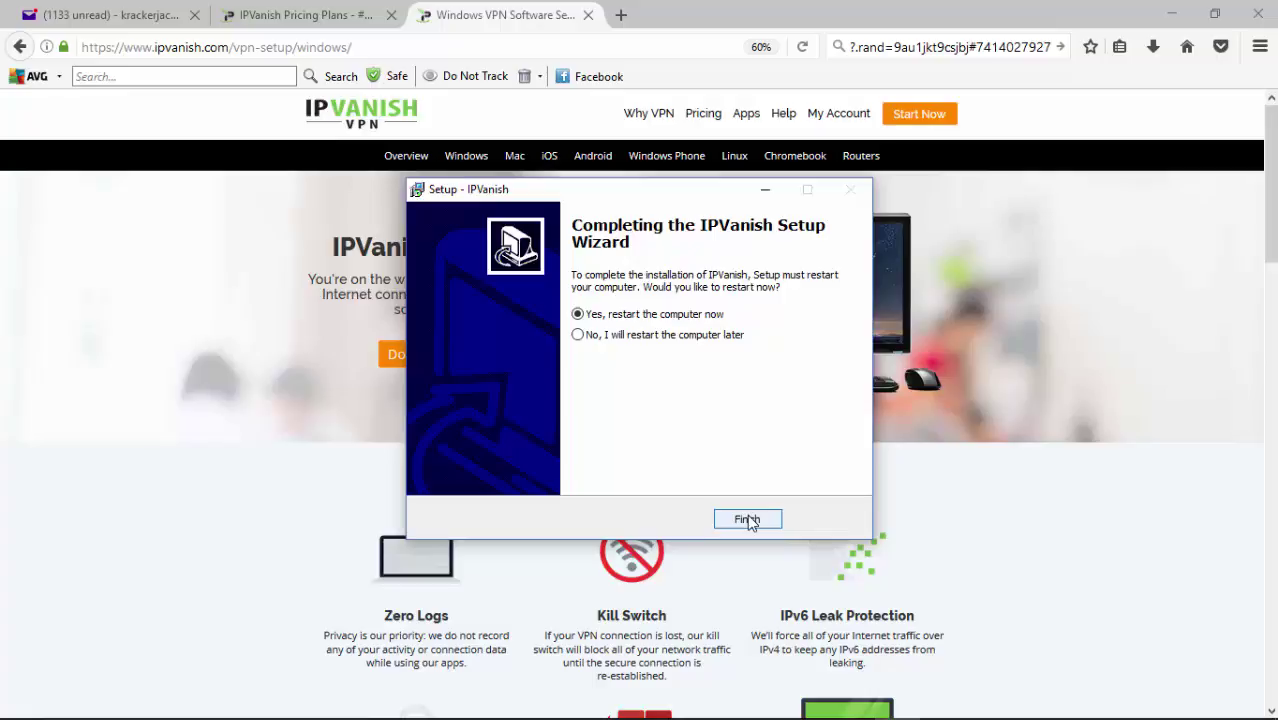
{"action": "left_click", "coordinate": [579, 336]}
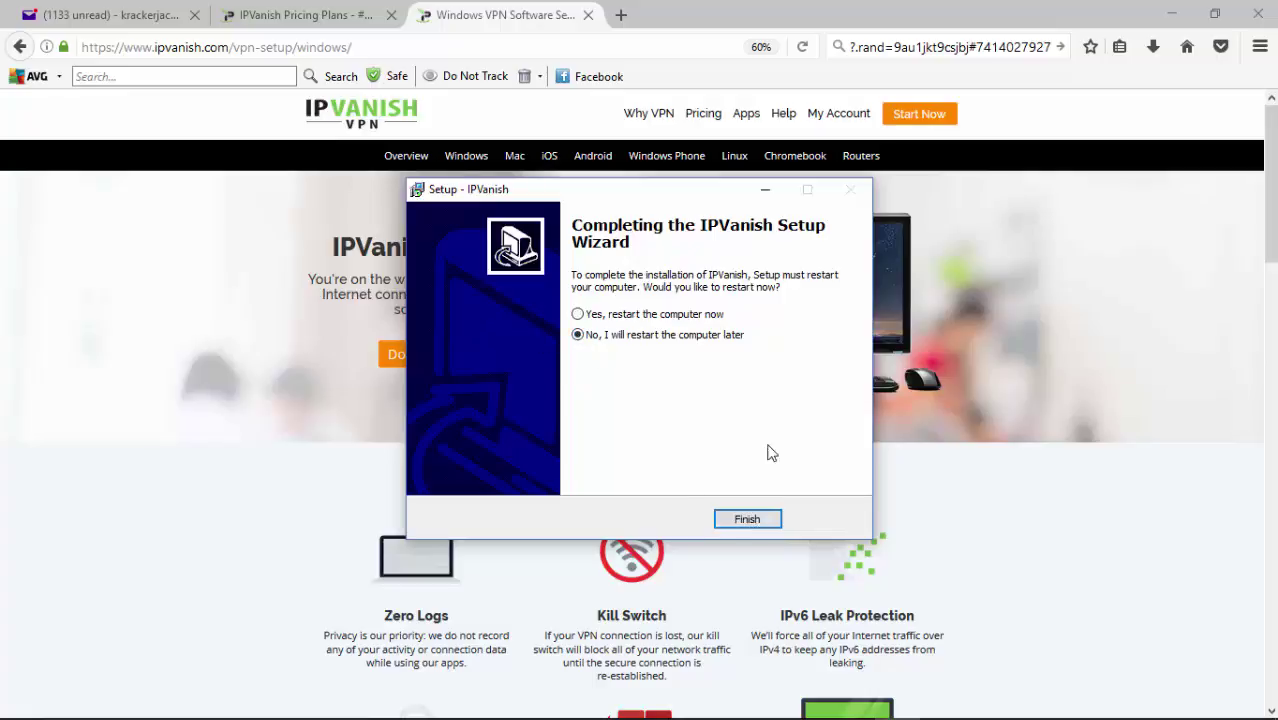
Finish and close the IPVanish setup wizard to reveal the desktop shortcut
{"action": "left_click", "coordinate": [749, 520]}
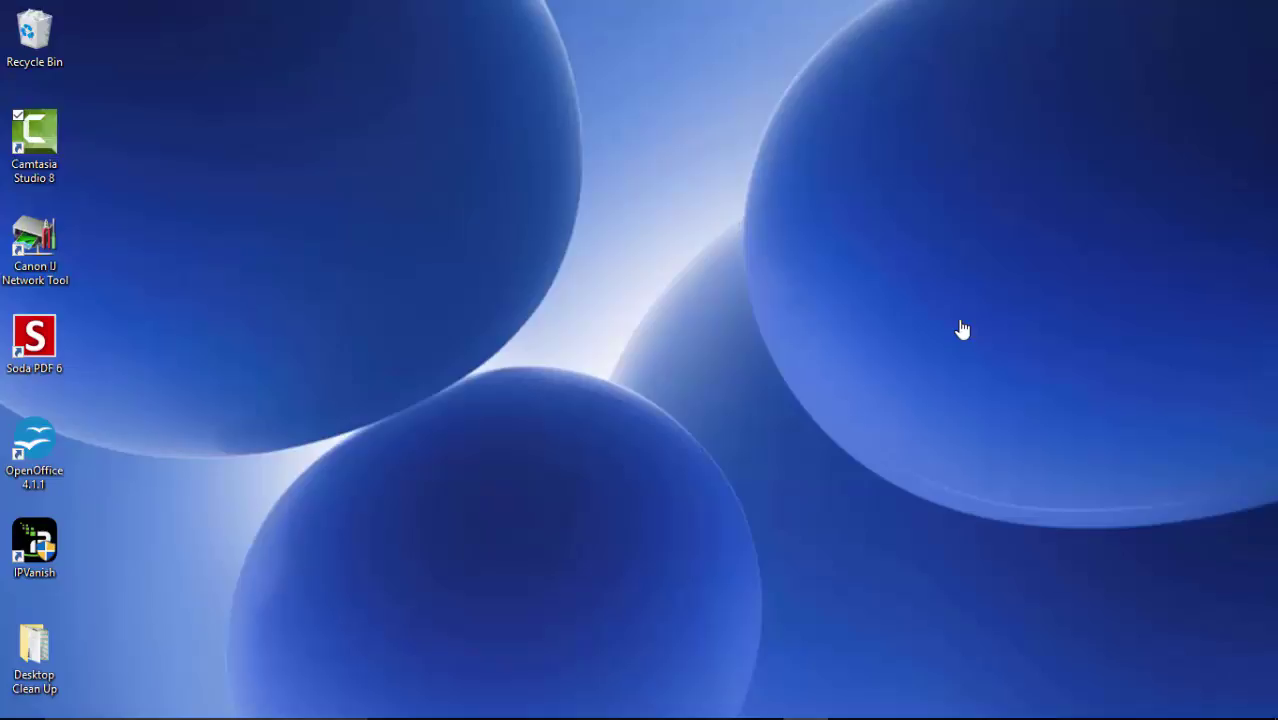
Launch IPVanish from its desktop shortcut to reach the welcome tutorial
{"action": "double_click", "coordinate": [40, 545]}
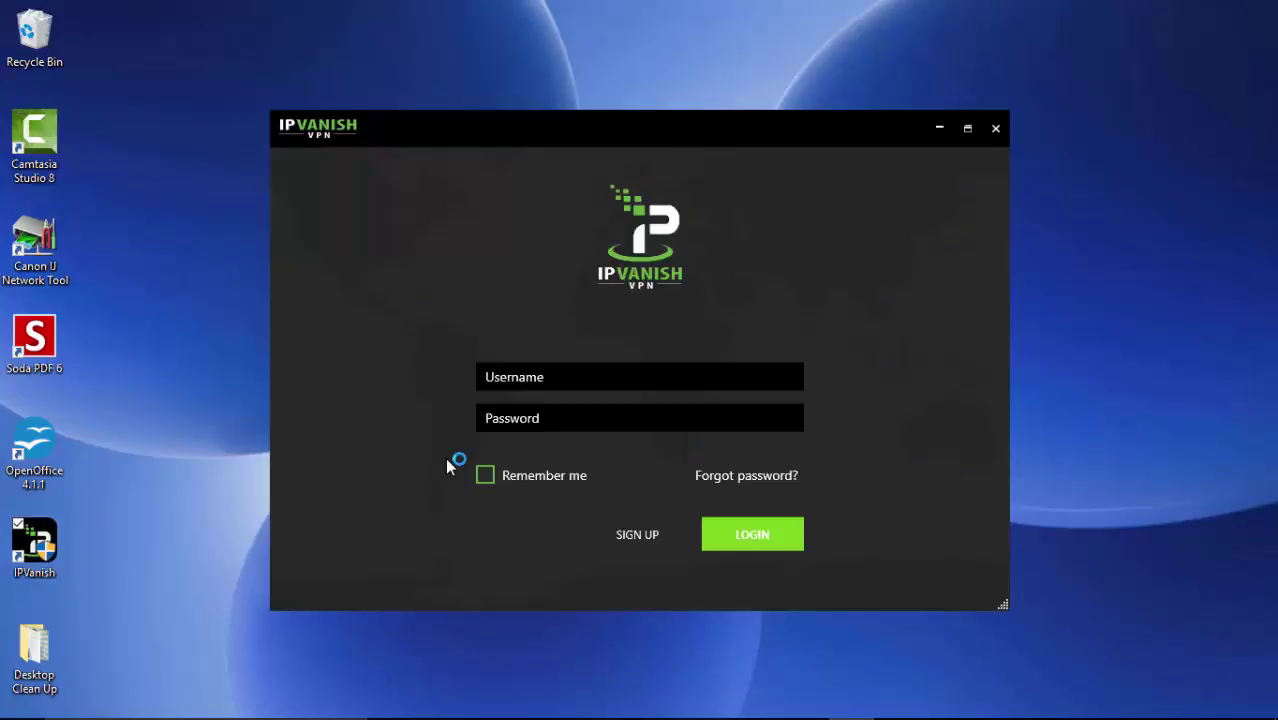